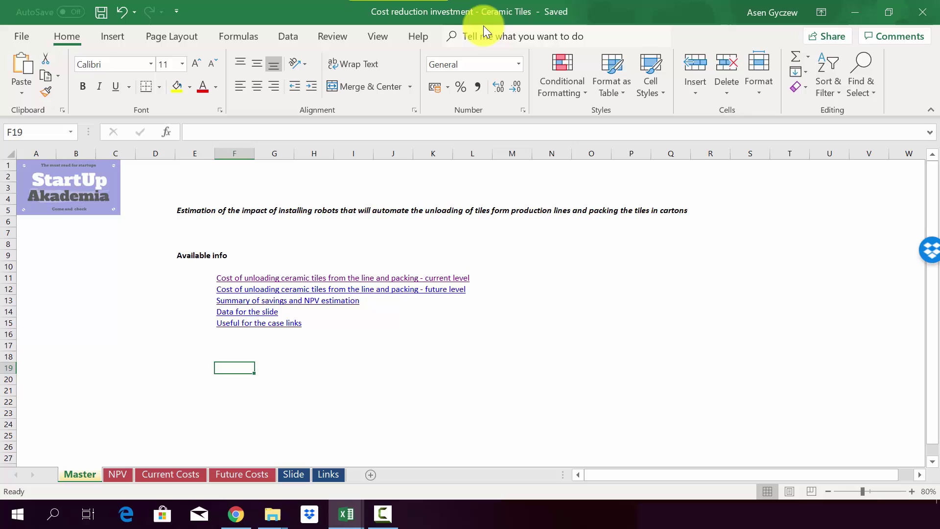
# - Review the Master sheet's info links, then follow the current-level unloading cost link to Current Costs
pyautogui.click(240, 153)
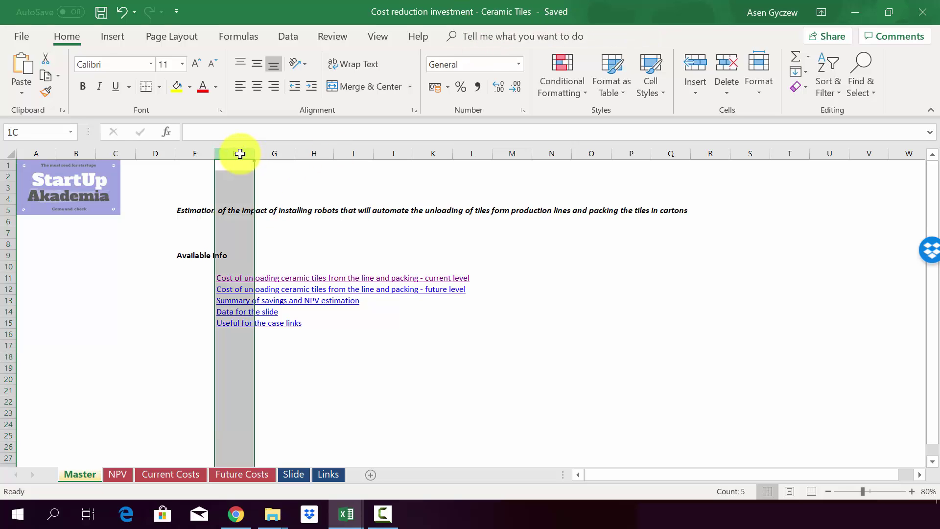
pyautogui.click(13, 279)
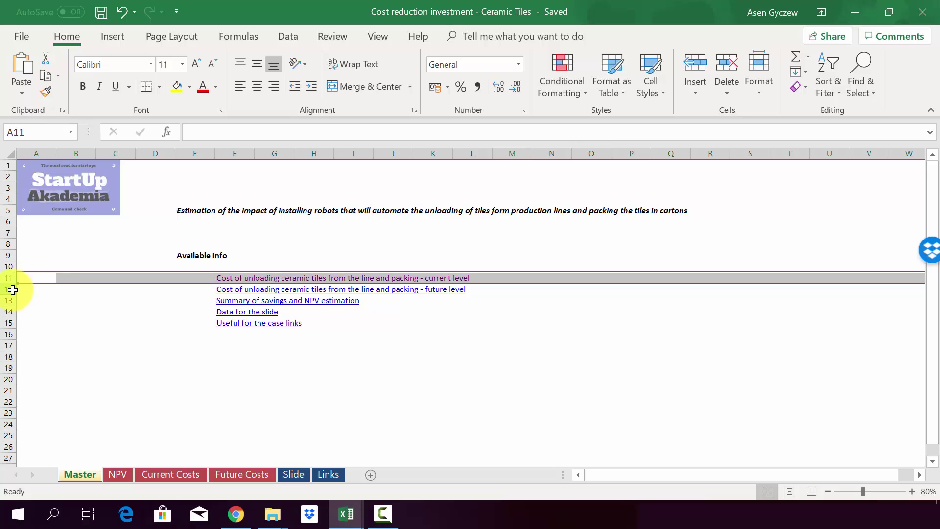
pyautogui.click(12, 289)
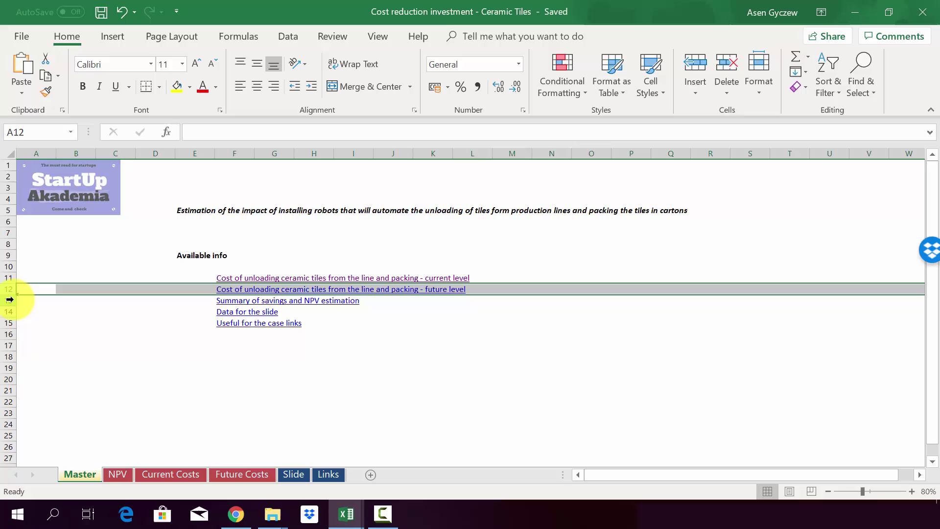
pyautogui.click(14, 301)
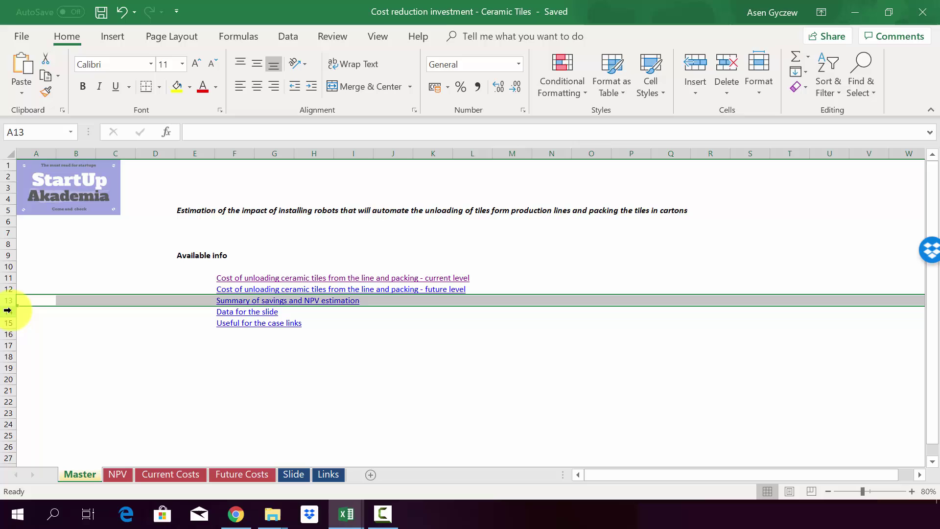
pyautogui.click(7, 310)
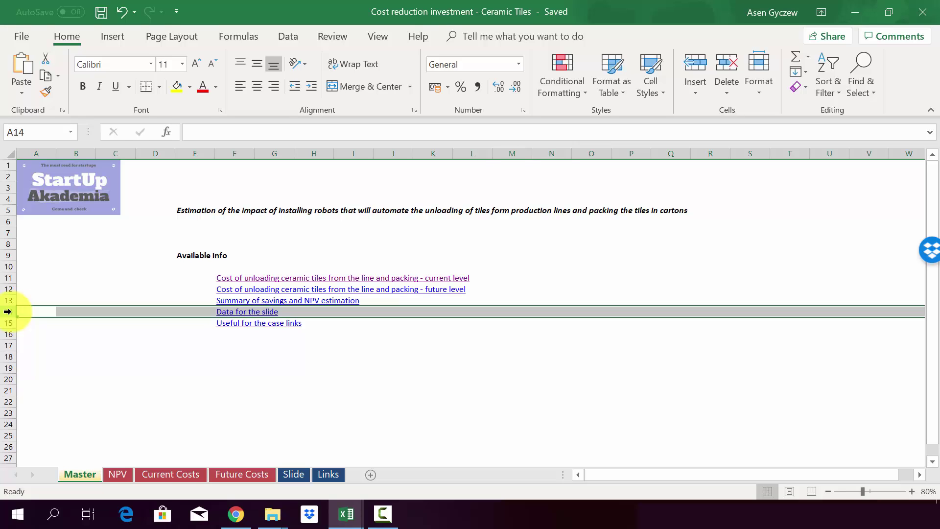
pyautogui.click(11, 323)
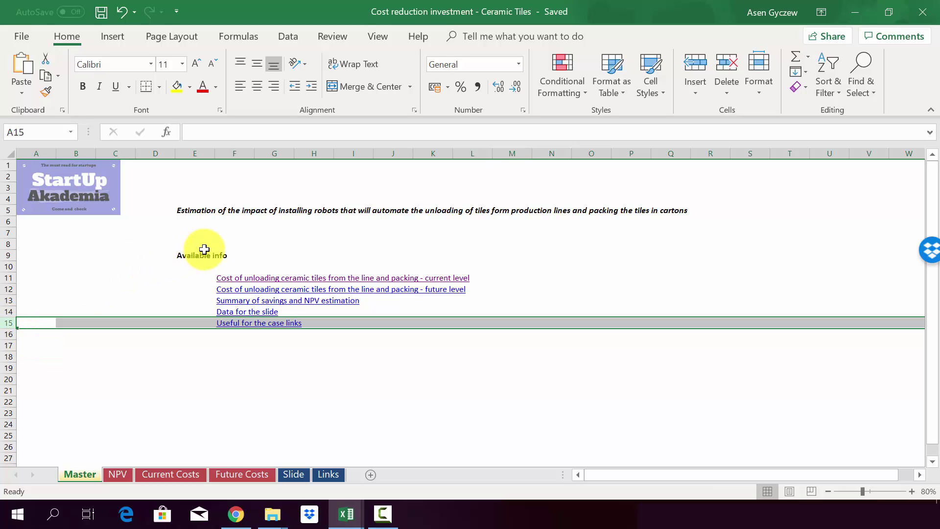
pyautogui.click(225, 282)
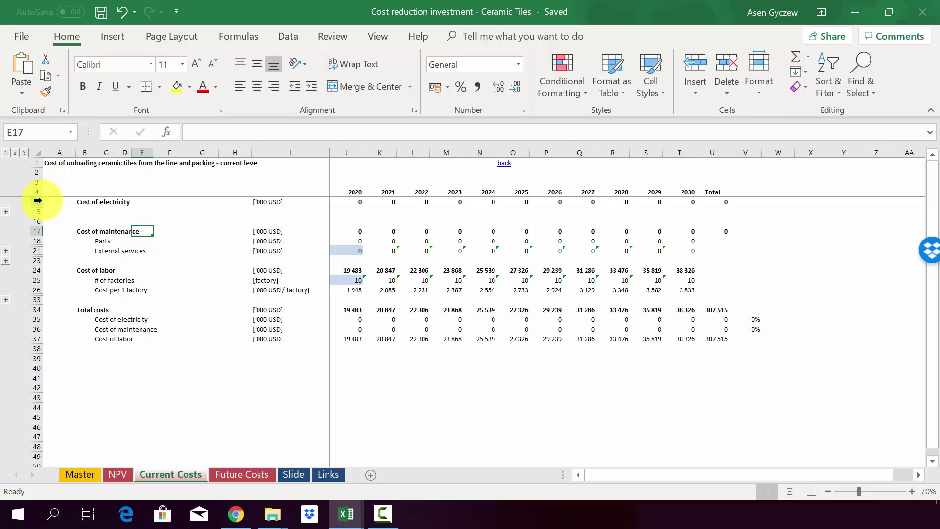
pyautogui.click(38, 200)
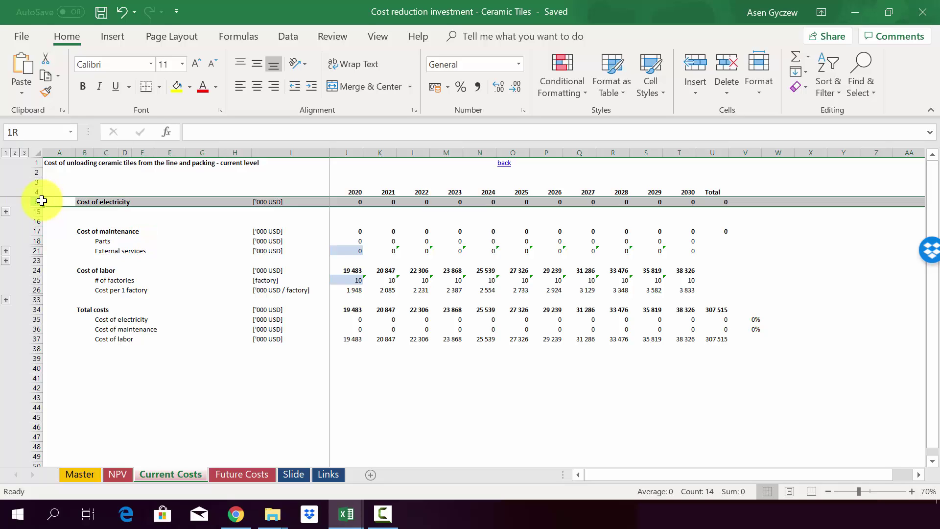
pyautogui.click(34, 230)
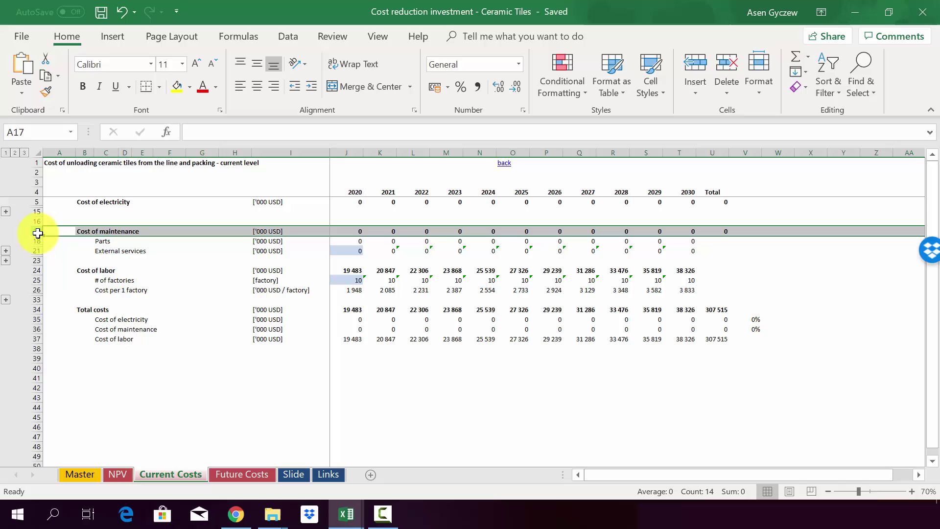
pyautogui.click(38, 270)
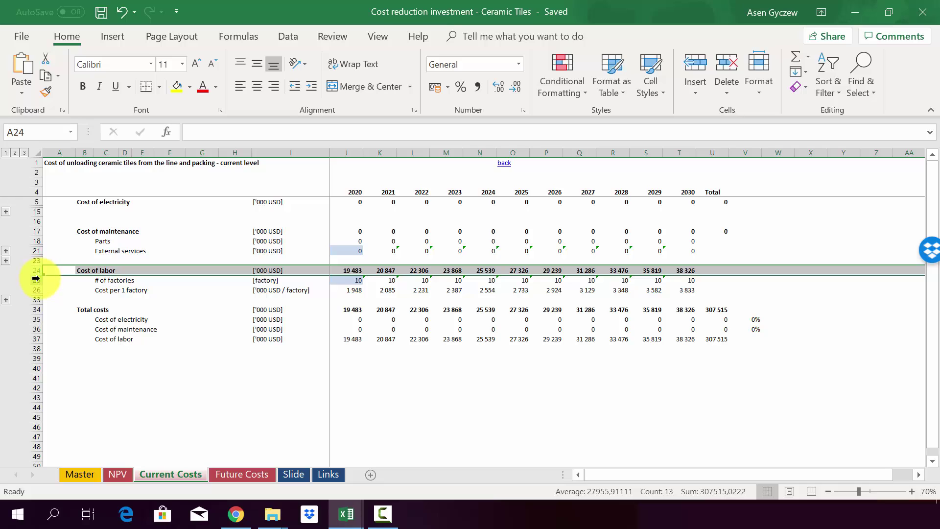
pyautogui.click(39, 278)
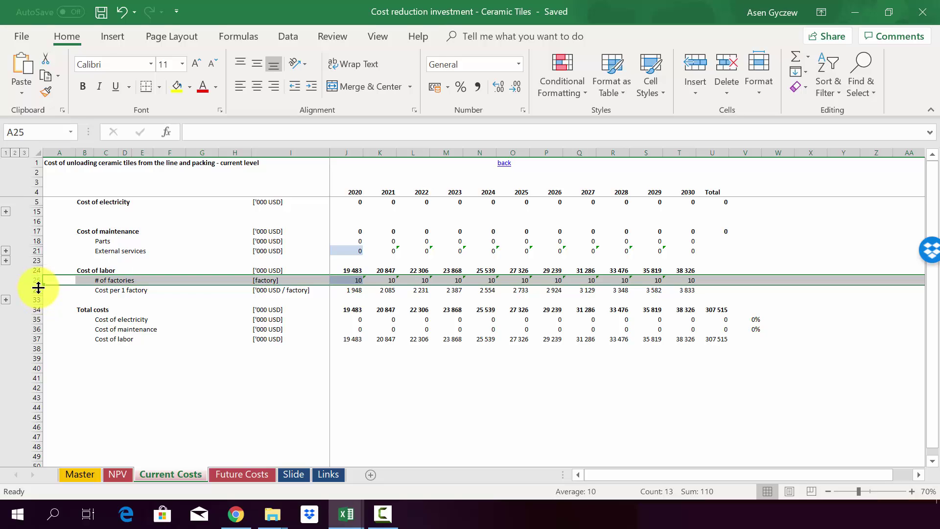
pyautogui.click(34, 290)
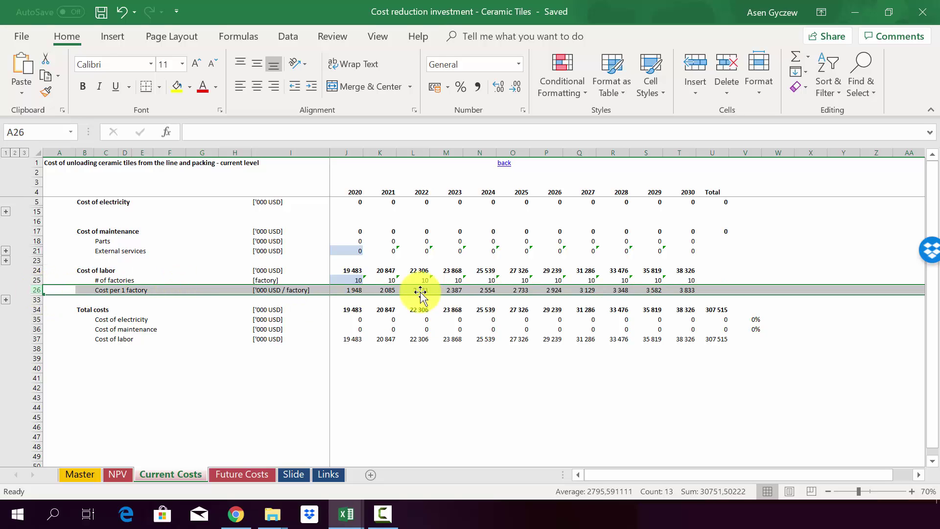
pyautogui.click(342, 291)
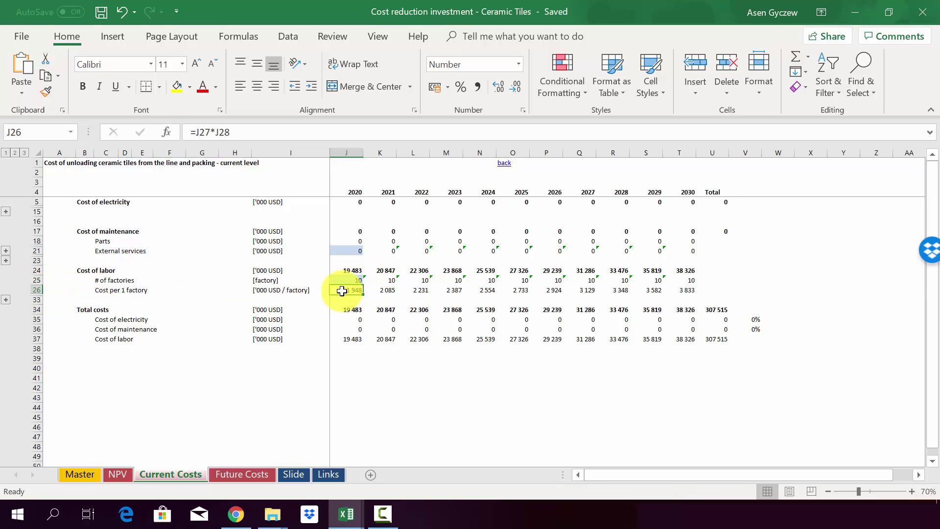
# - Expand the labor rows under Cost per 1 factory and check 15 production lines and the per-line cost formula
pyautogui.click(7, 299)
pyautogui.click(37, 290)
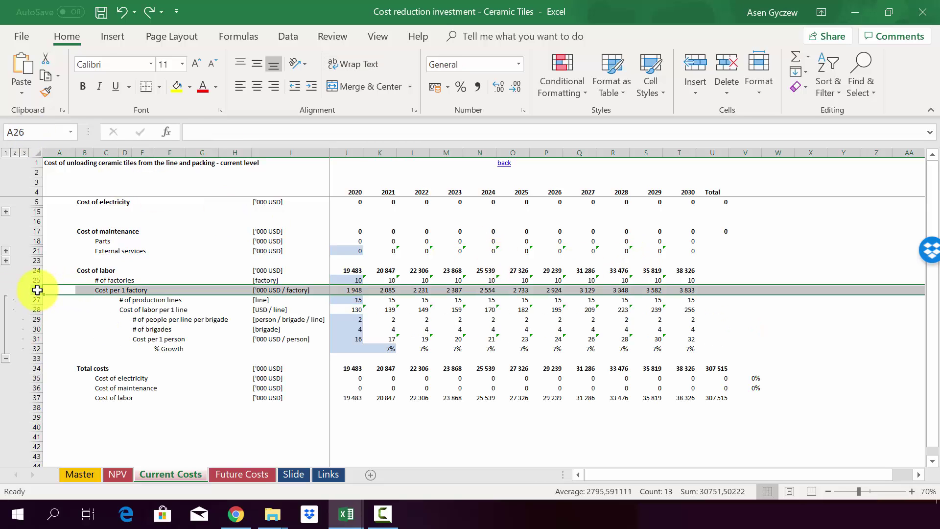
pyautogui.click(37, 299)
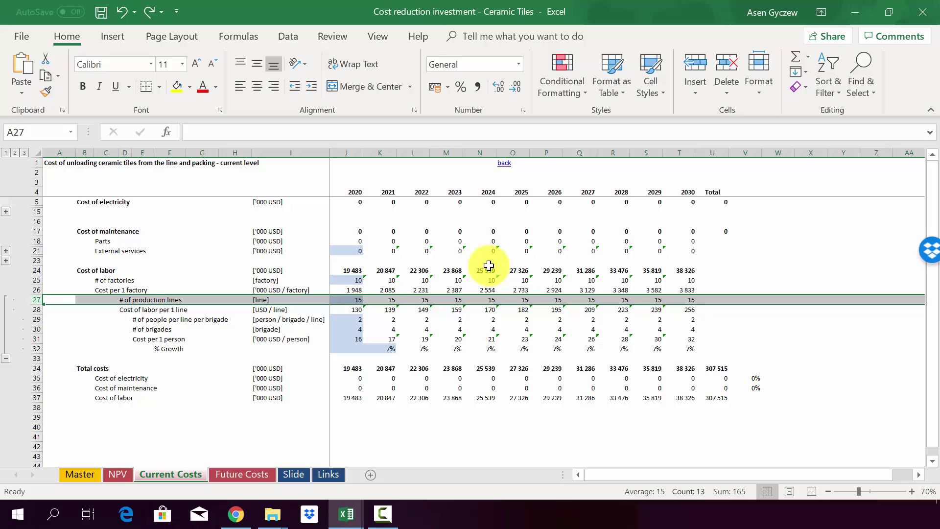
pyautogui.click(348, 299)
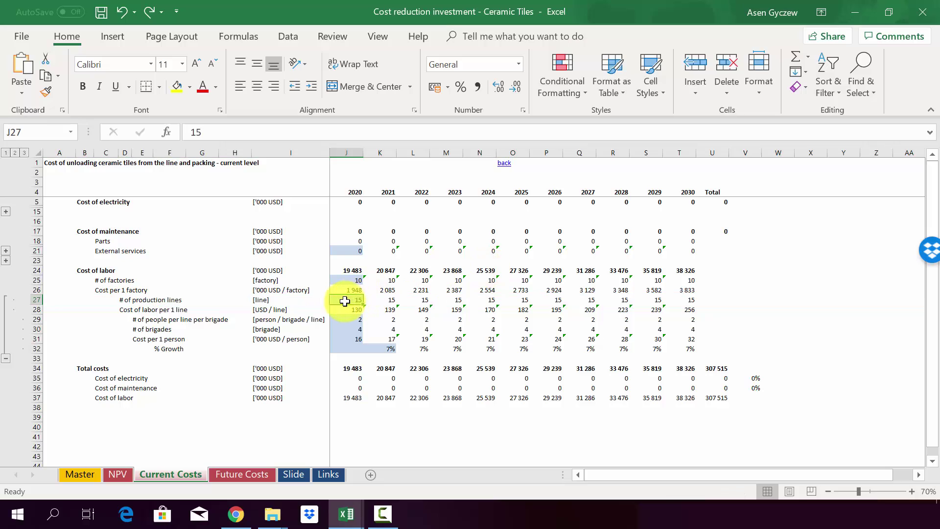
pyautogui.click(37, 310)
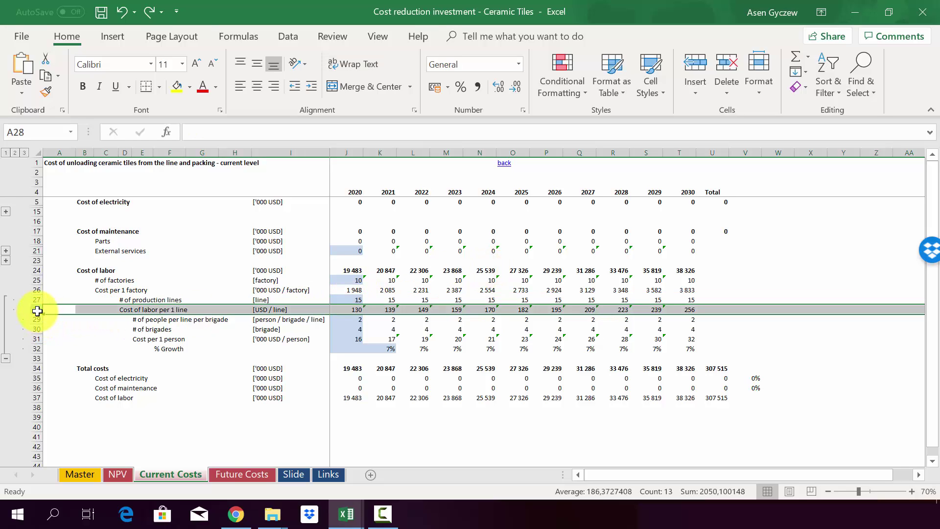
pyautogui.click(336, 307)
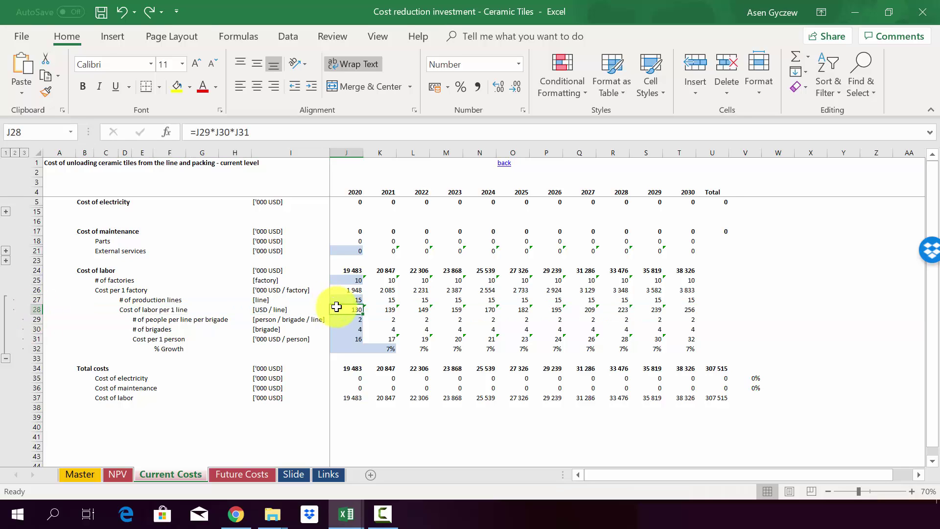
# - Review the labor inputs: 2 people per brigade, 4 brigades, 16 per person, 7% growth
pyautogui.click(33, 320)
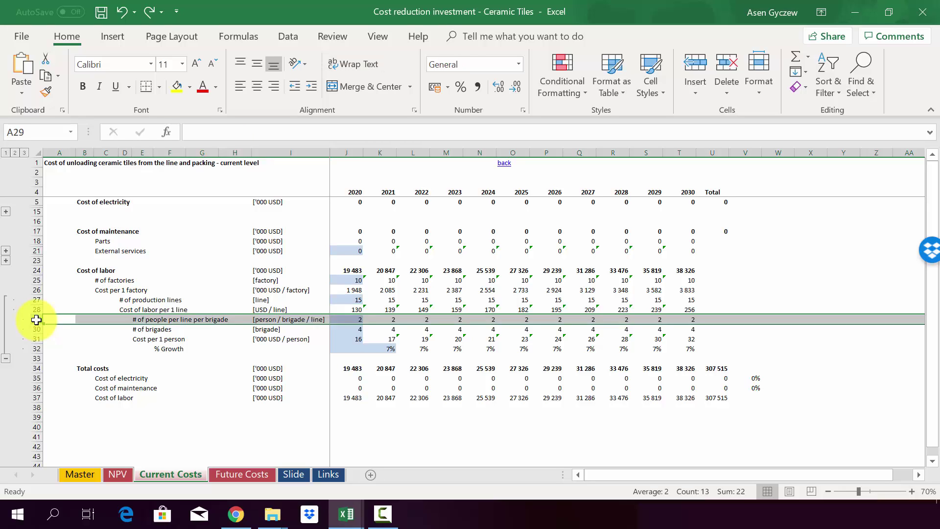
pyautogui.click(35, 328)
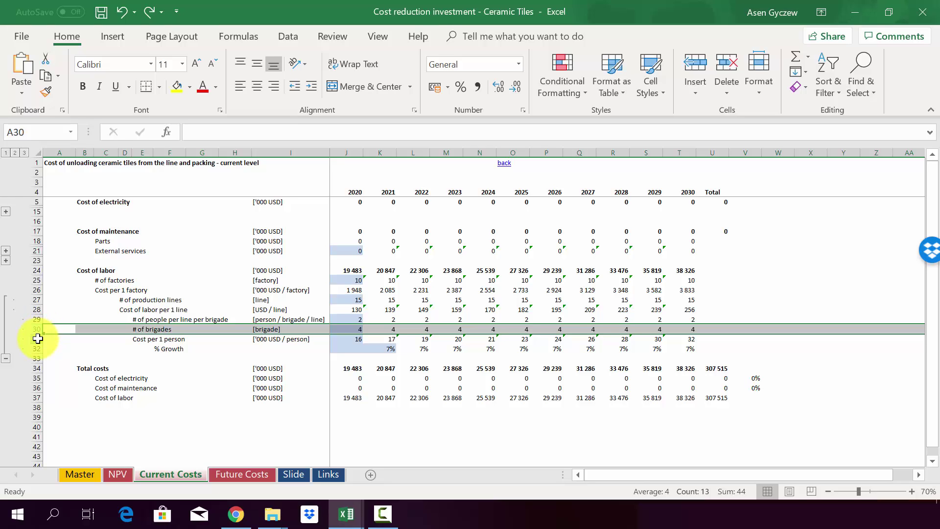
pyautogui.click(37, 338)
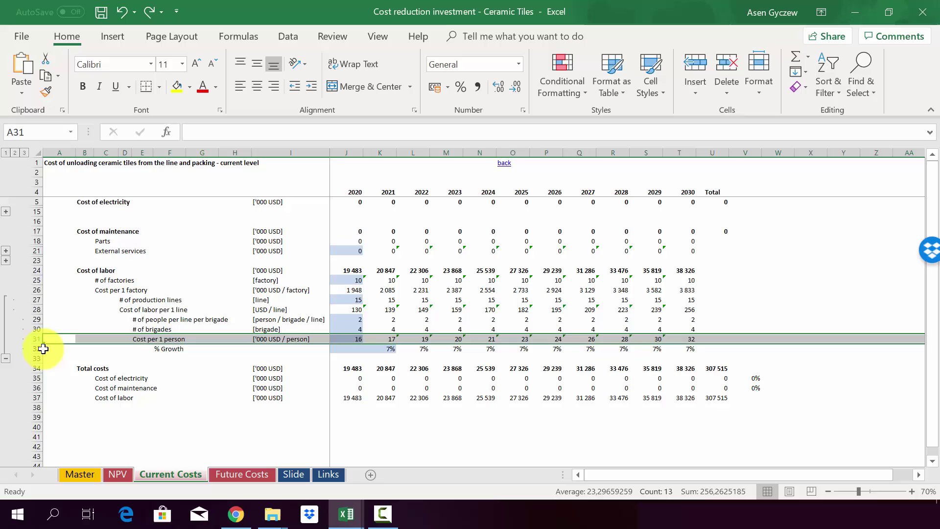
pyautogui.click(38, 348)
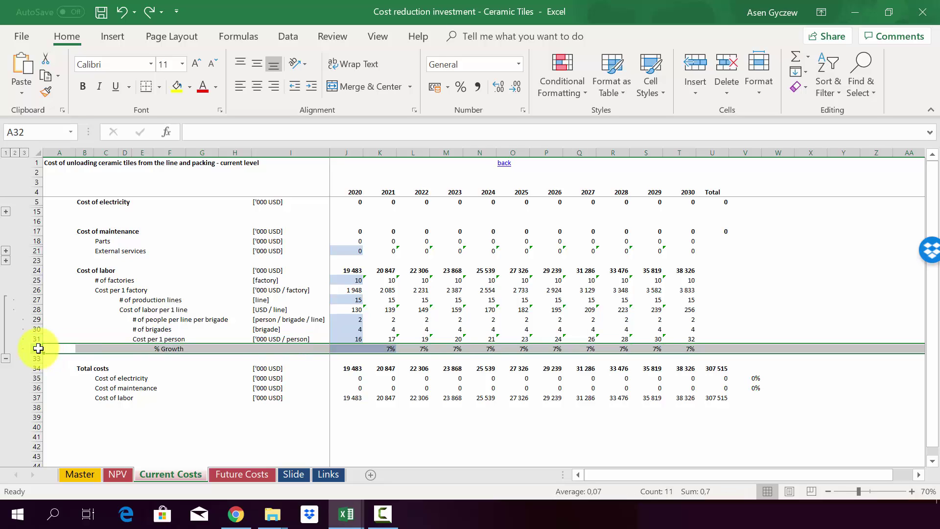
pyautogui.click(124, 320)
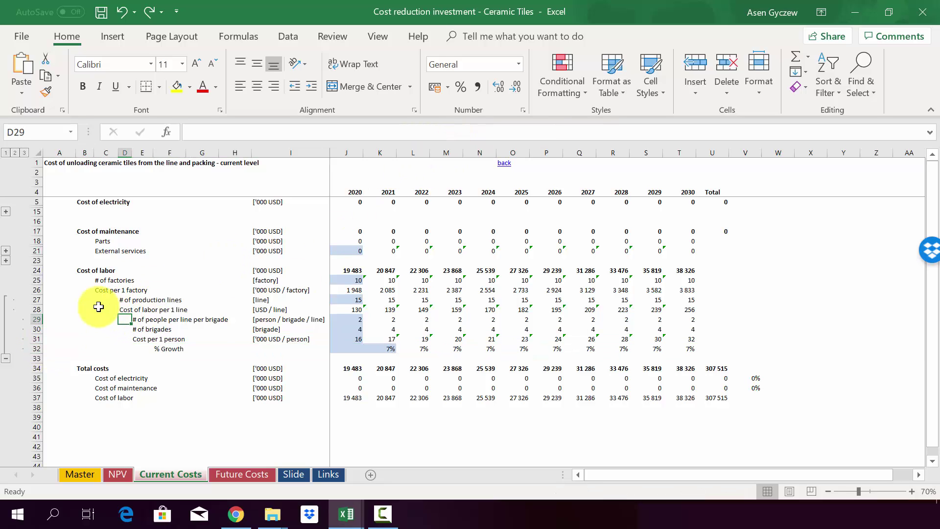
pyautogui.click(6, 358)
pyautogui.click(109, 284)
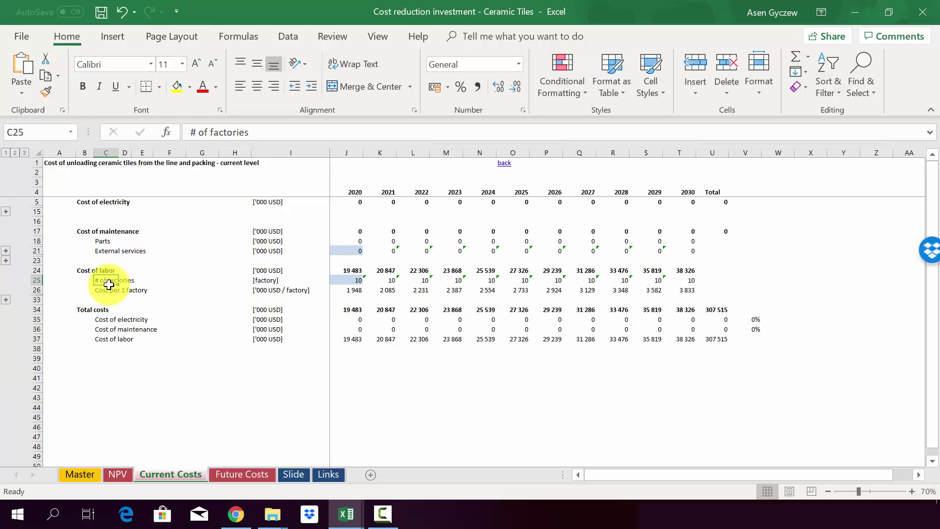
pyautogui.click(37, 309)
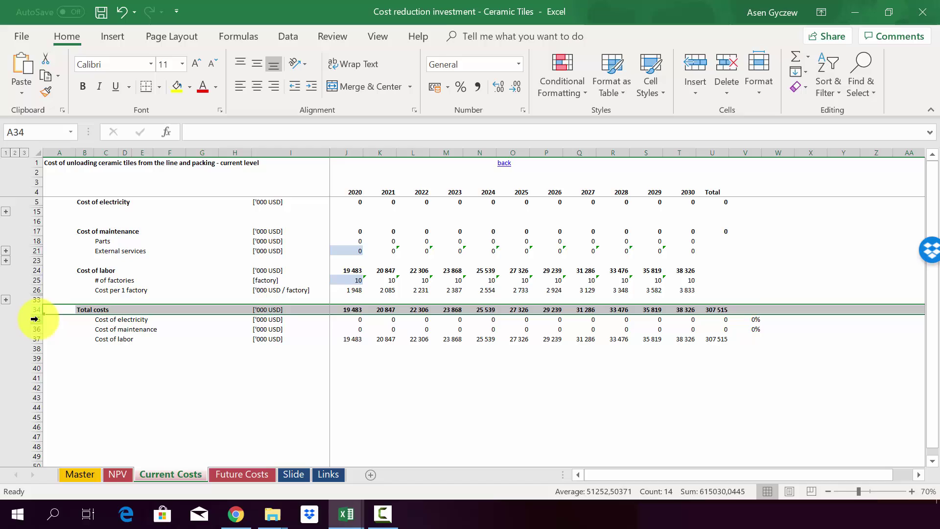
pyautogui.click(34, 319)
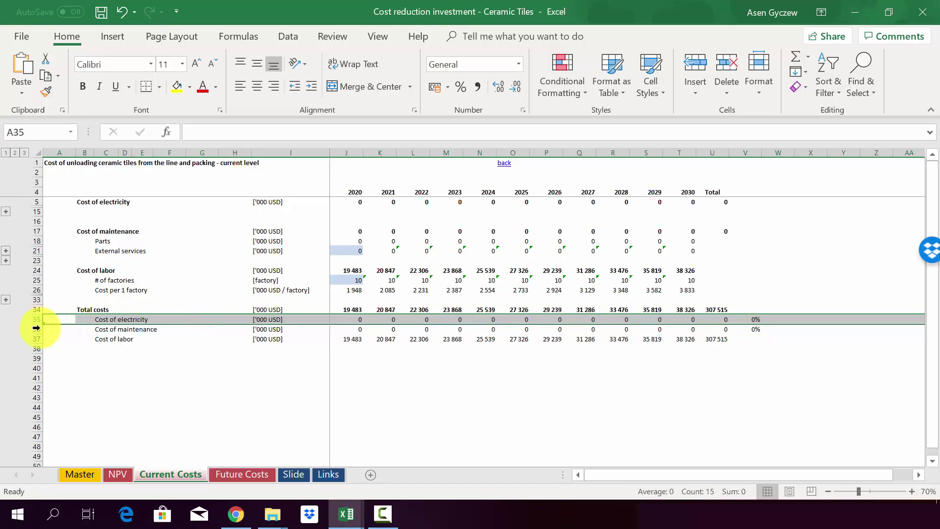
pyautogui.click(40, 329)
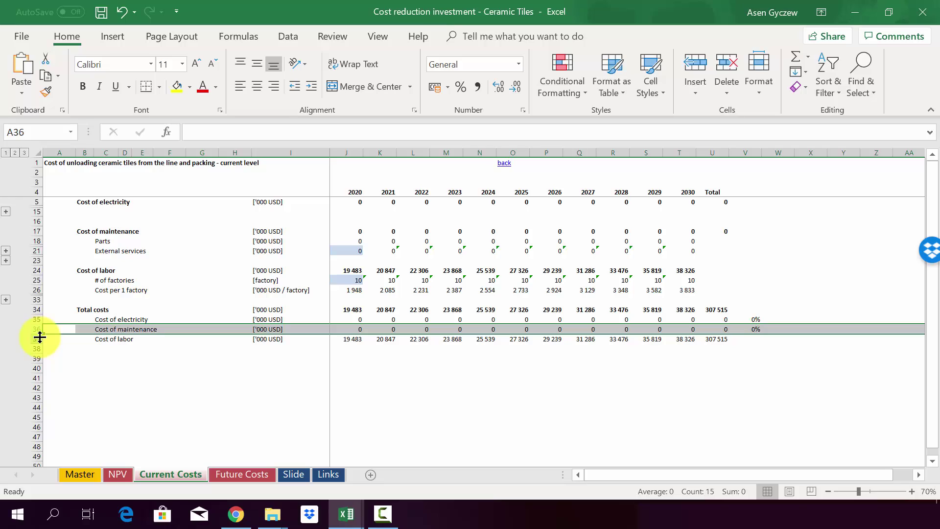
pyautogui.click(40, 337)
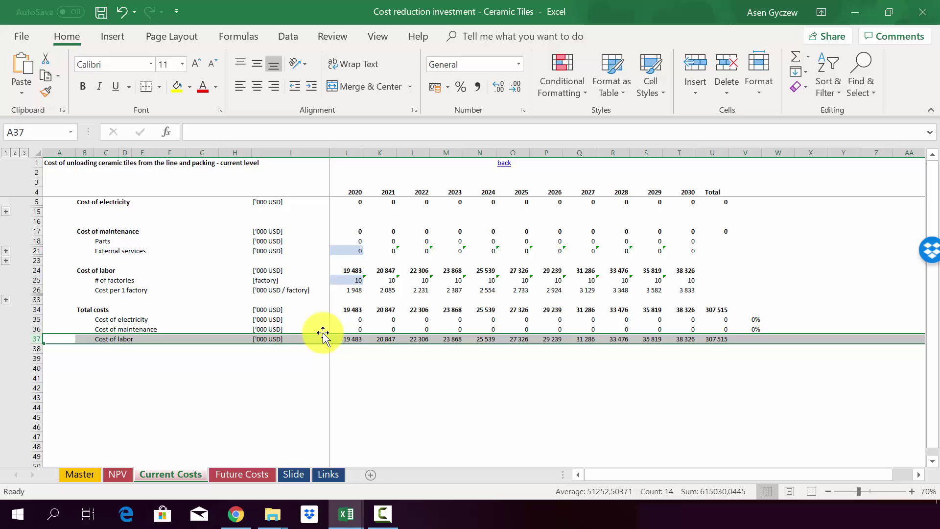
pyautogui.click(340, 309)
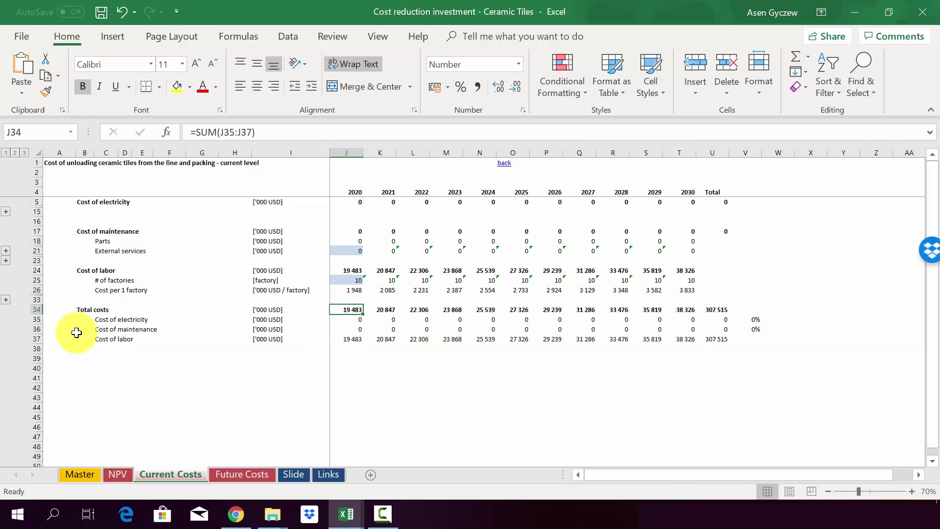
pyautogui.click(40, 318)
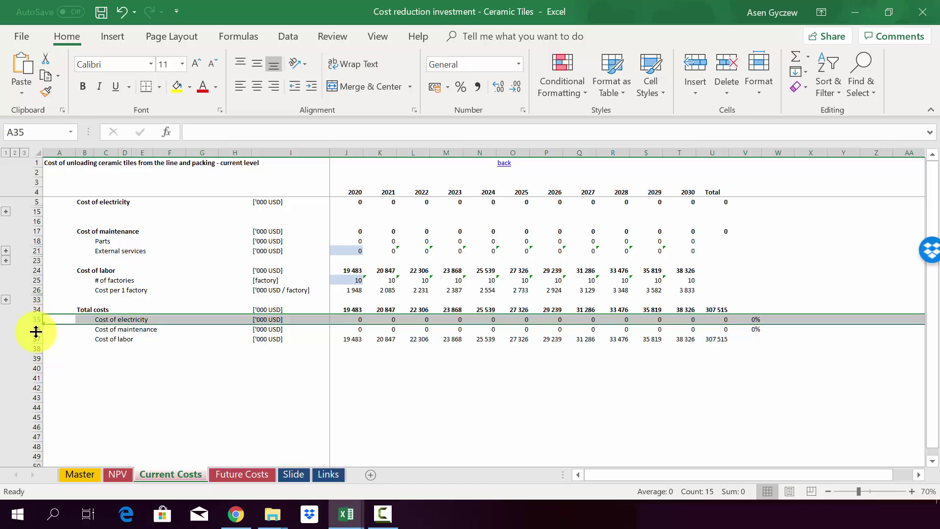
pyautogui.click(33, 332)
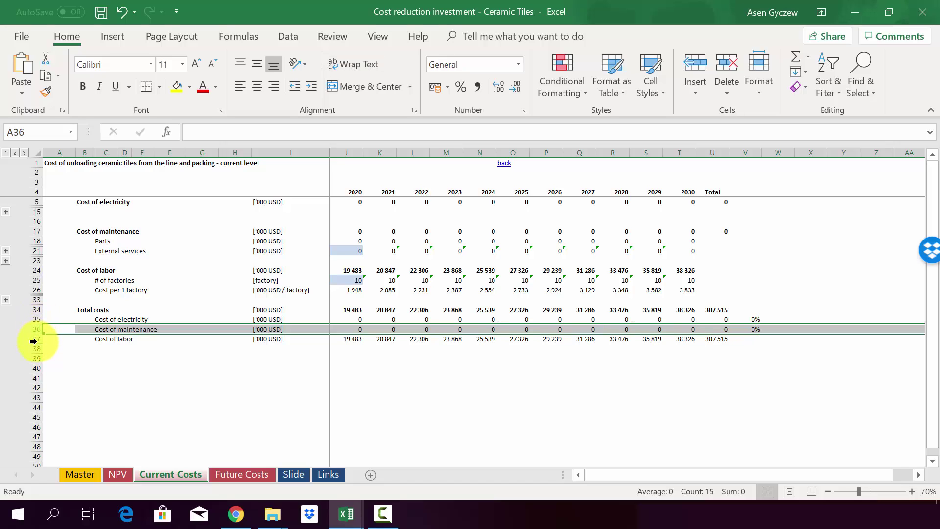
pyautogui.click(39, 341)
pyautogui.click(253, 288)
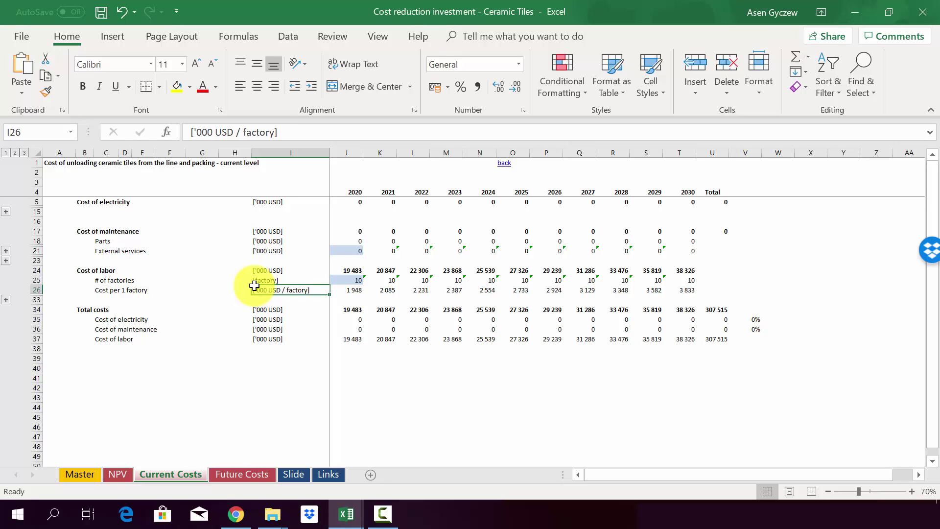
pyautogui.press('Down')
pyautogui.press('Right')
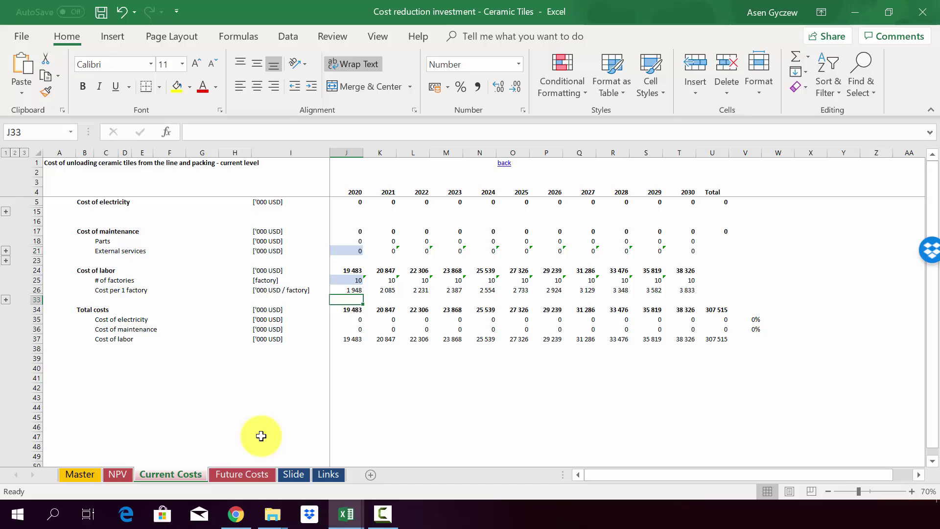
# - Switch to Future Costs and review its electricity, maintenance, labor, factories and cost-per-factory rows
pyautogui.click(251, 471)
pyautogui.click(212, 269)
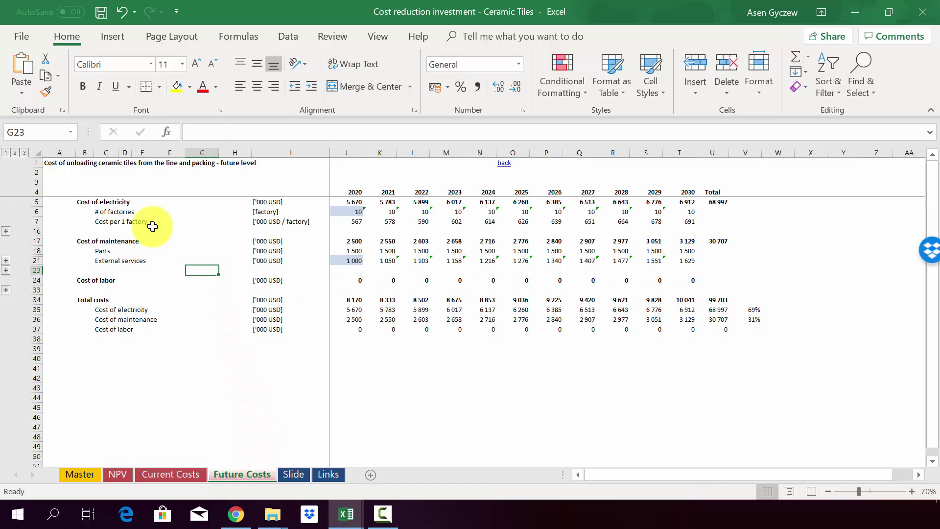
pyautogui.click(39, 280)
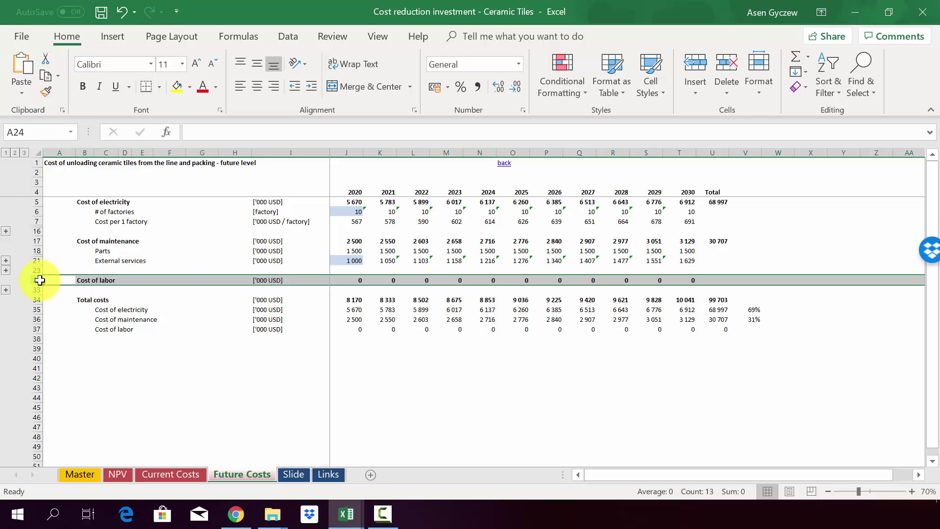
pyautogui.click(35, 202)
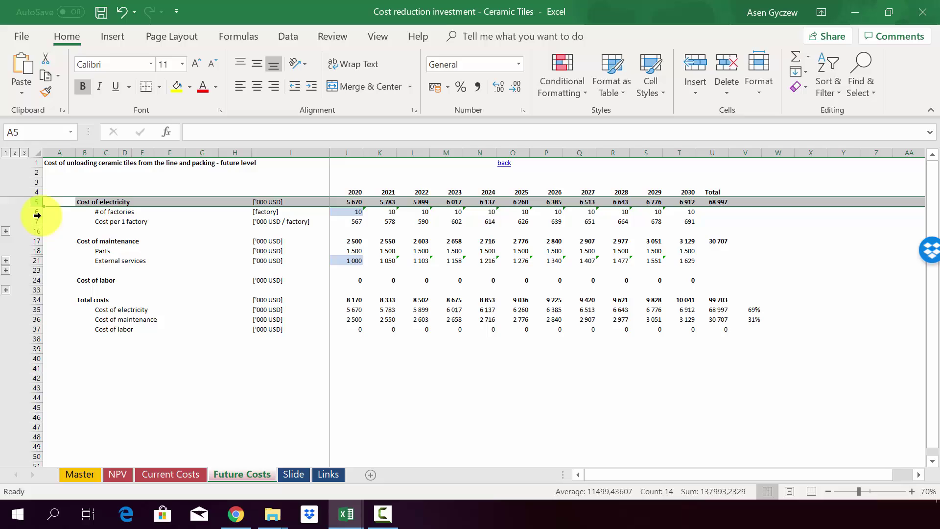
pyautogui.click(38, 240)
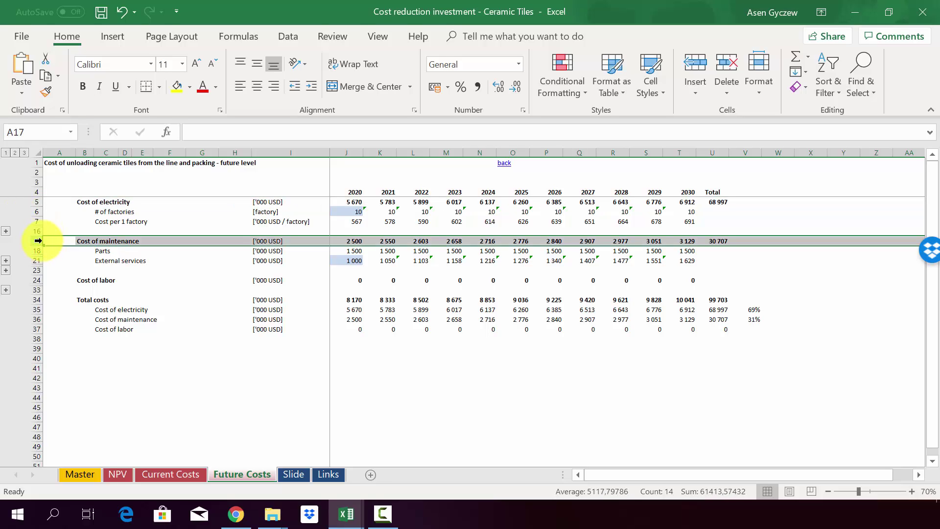
pyautogui.click(37, 202)
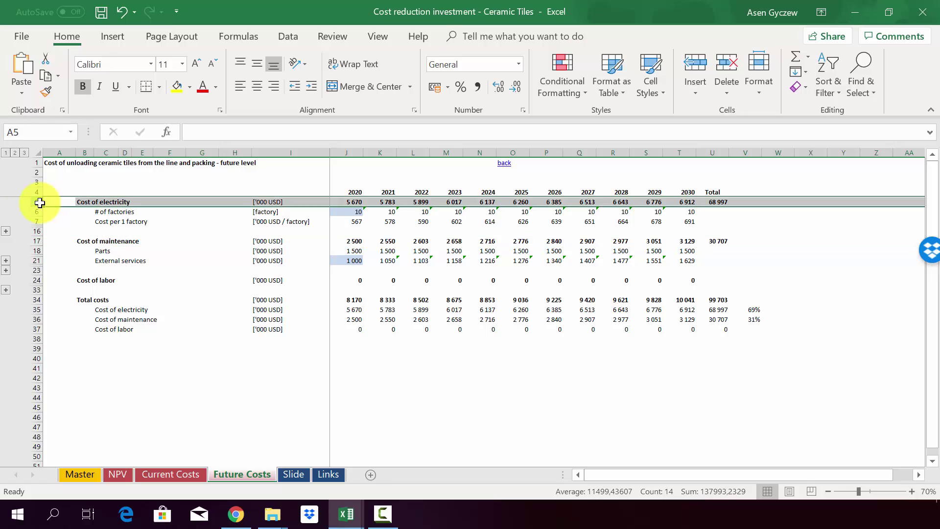
pyautogui.click(34, 211)
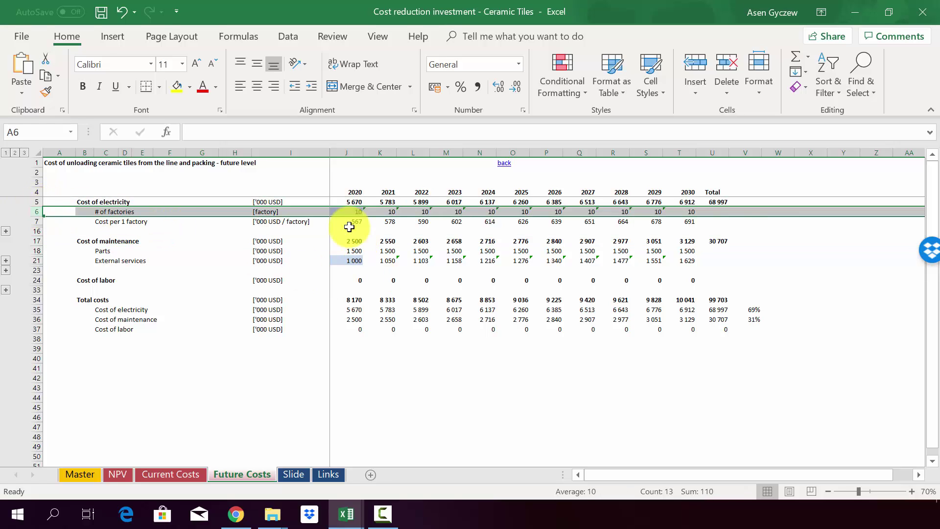
pyautogui.click(36, 220)
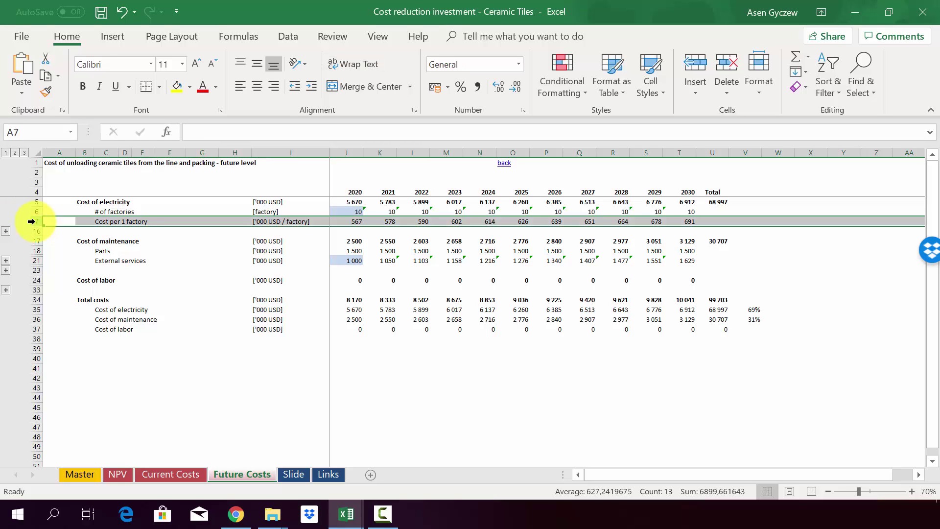
# - Expand Cost per 1 factory, check the J8 line count and J9 per-robot formula, and expand its electricity inputs
pyautogui.click(6, 230)
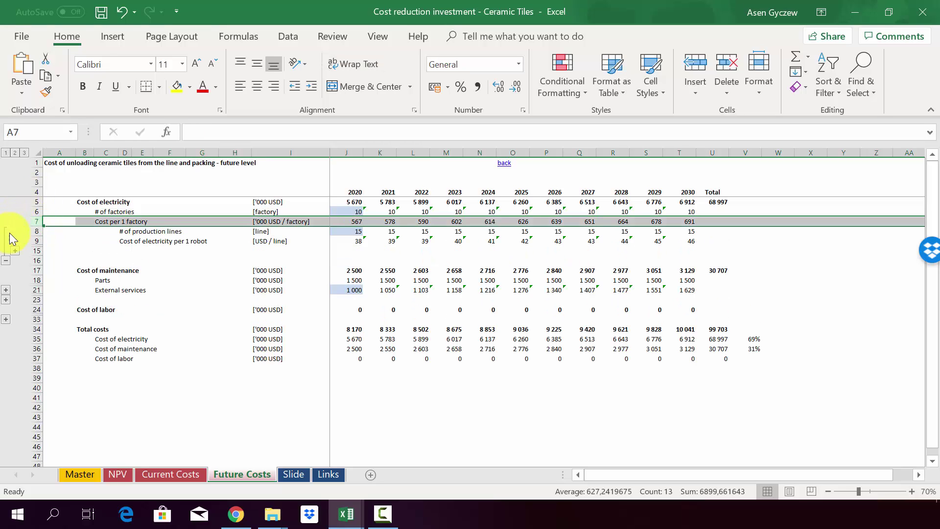
pyautogui.click(30, 231)
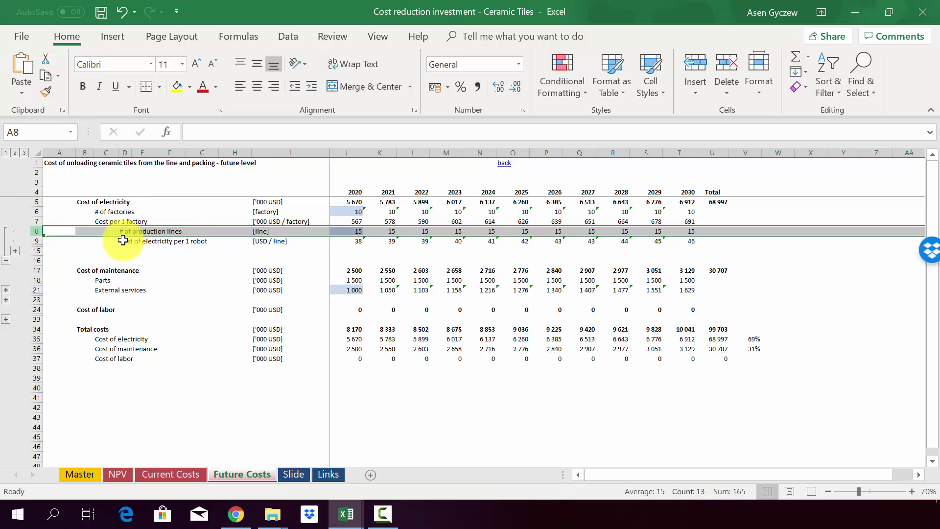
pyautogui.click(353, 231)
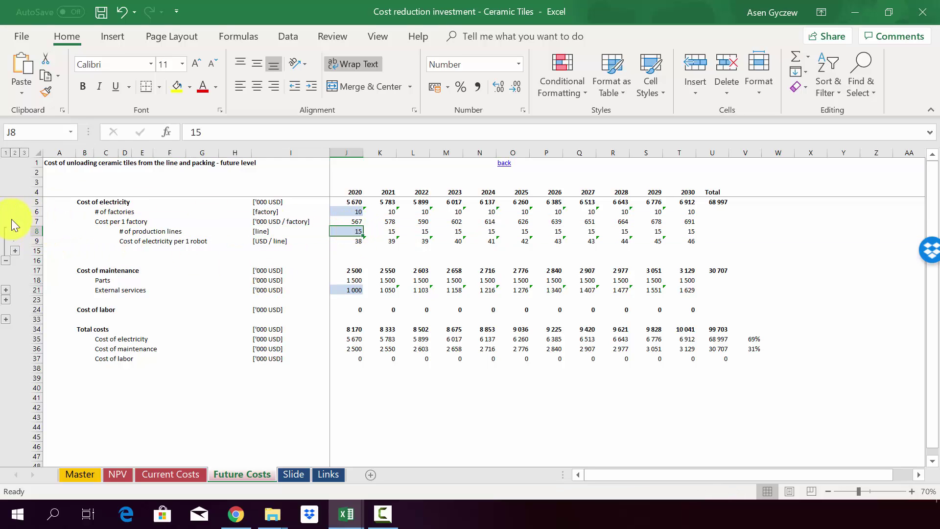
pyautogui.click(35, 242)
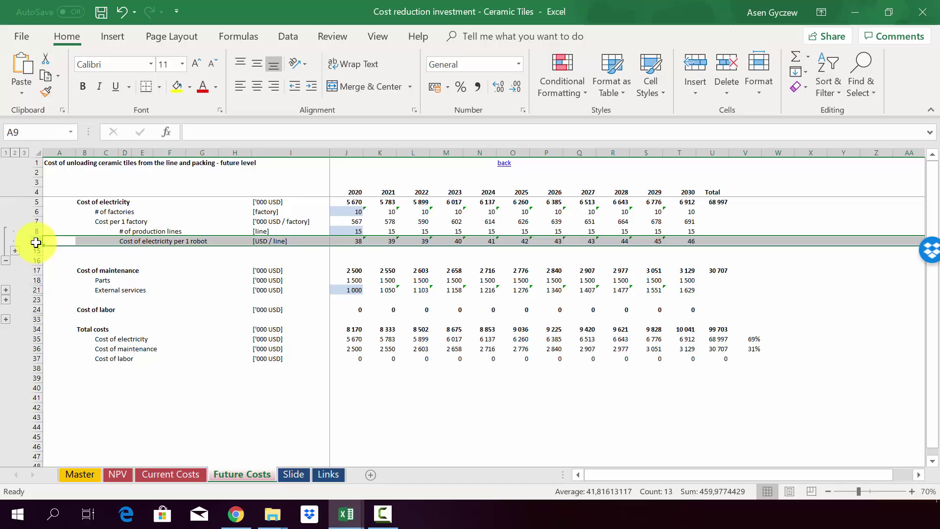
pyautogui.click(348, 241)
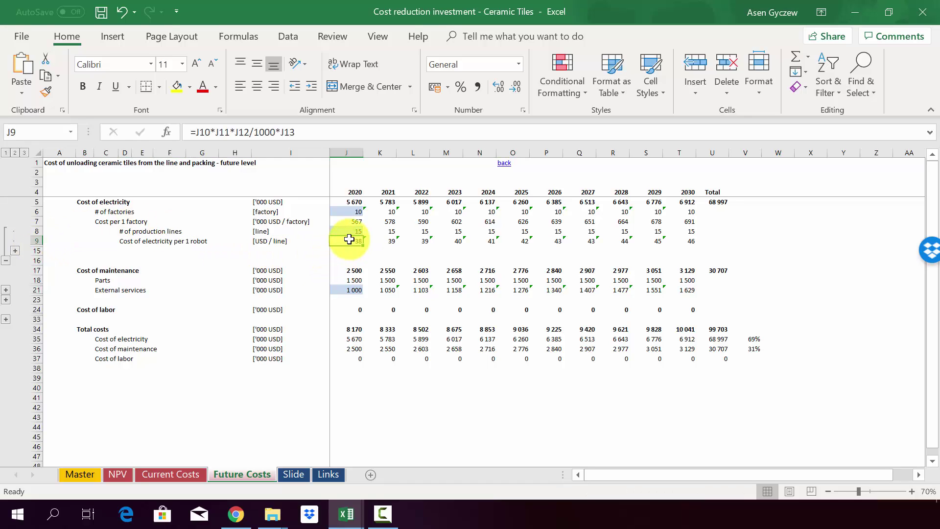
pyautogui.click(35, 246)
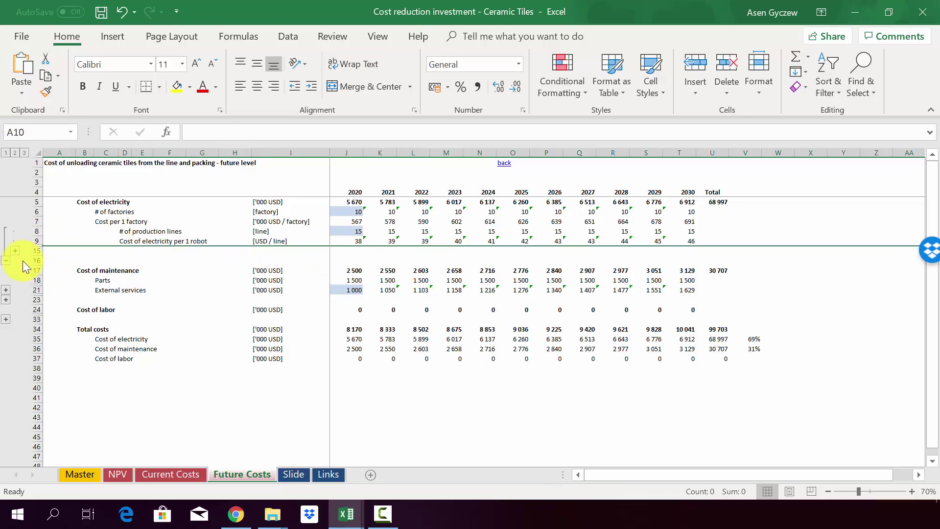
pyautogui.click(38, 240)
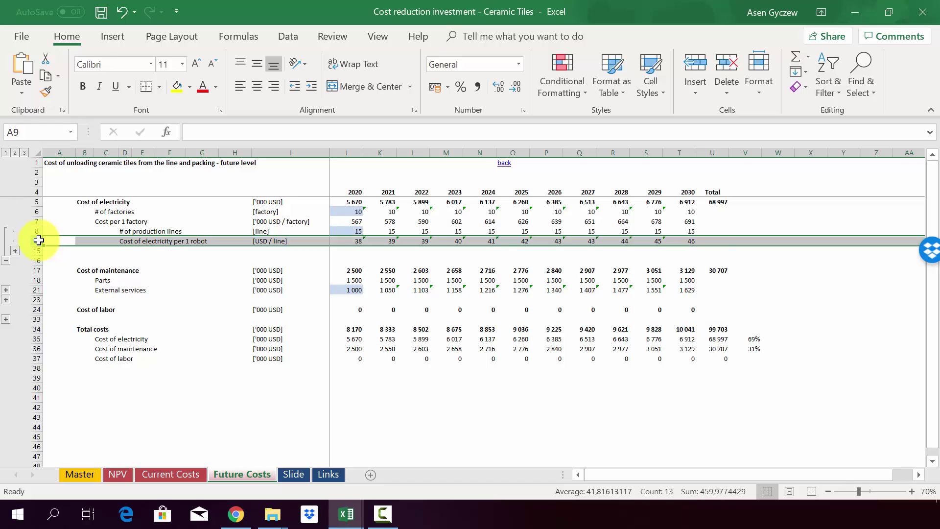
pyautogui.click(15, 250)
# - Review the electricity inputs: 120 kW power, 75% usage, 4 200 hours, 0,1 USD/kWh, 2% growth
pyautogui.click(37, 250)
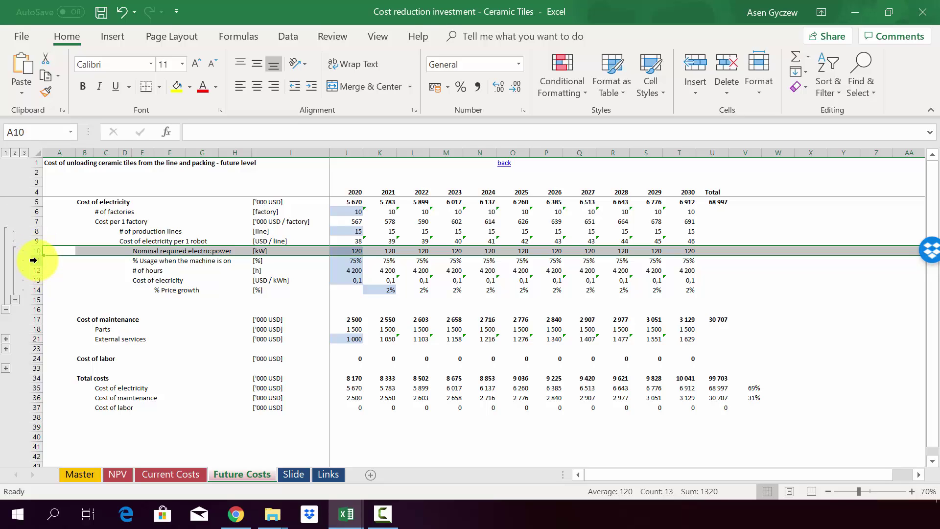
pyautogui.click(37, 260)
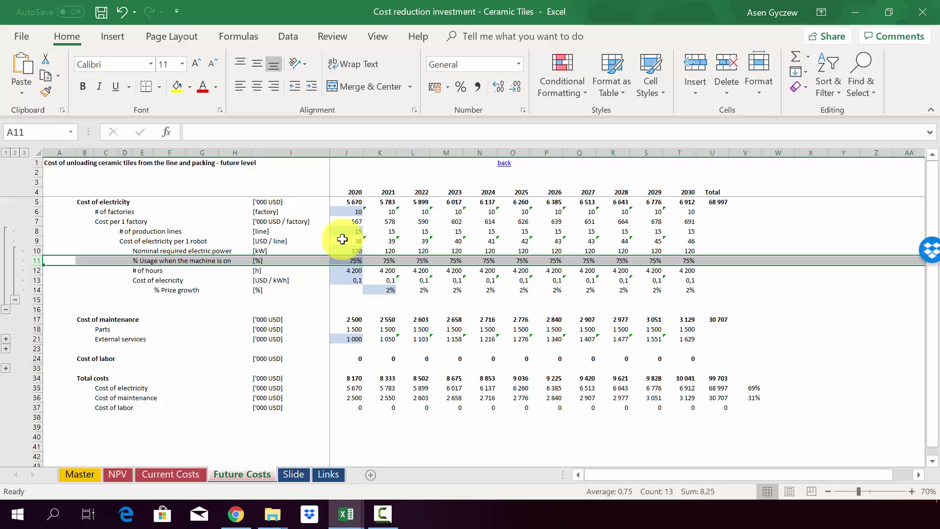
pyautogui.click(30, 270)
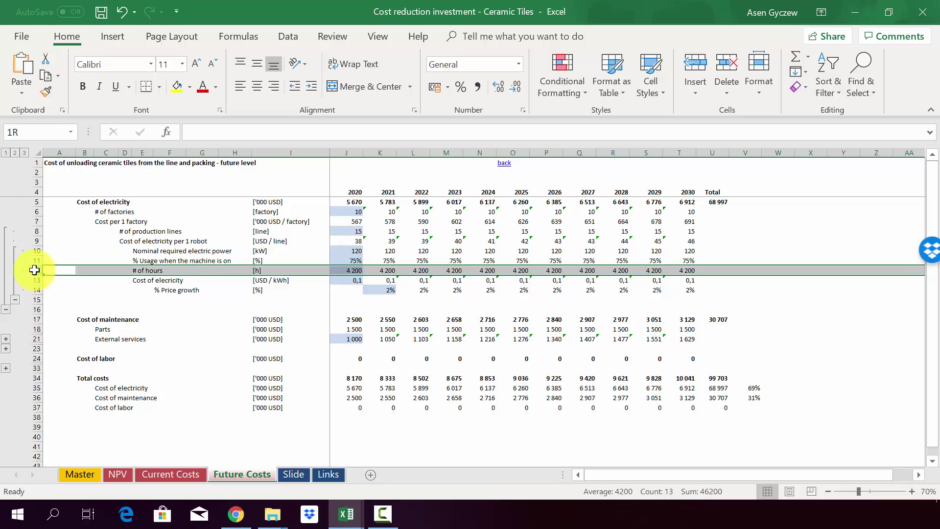
pyautogui.click(349, 269)
pyautogui.doubleClick(354, 273)
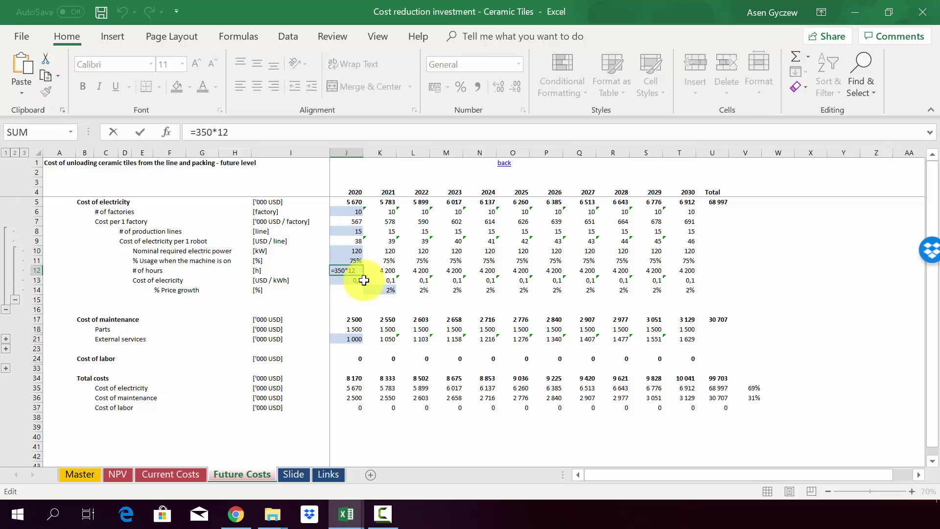
pyautogui.press('Escape')
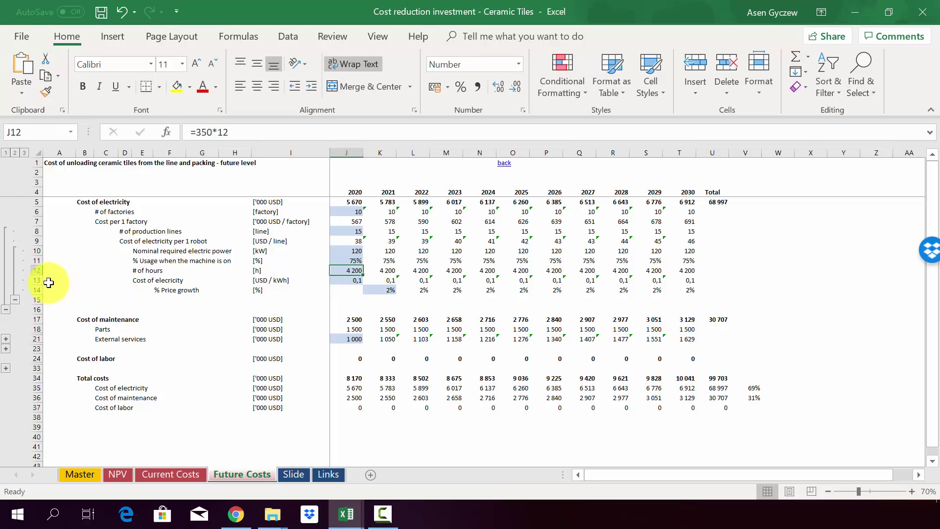
pyautogui.click(37, 280)
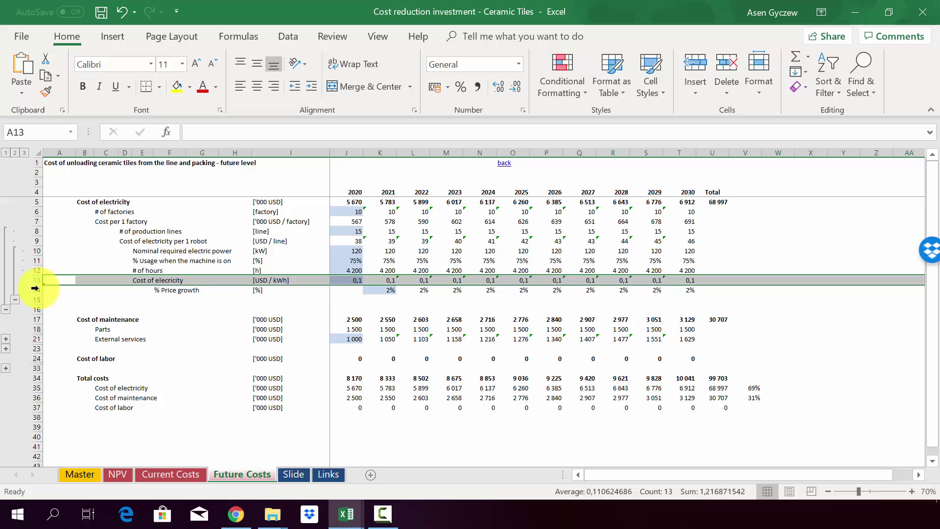
pyautogui.click(38, 288)
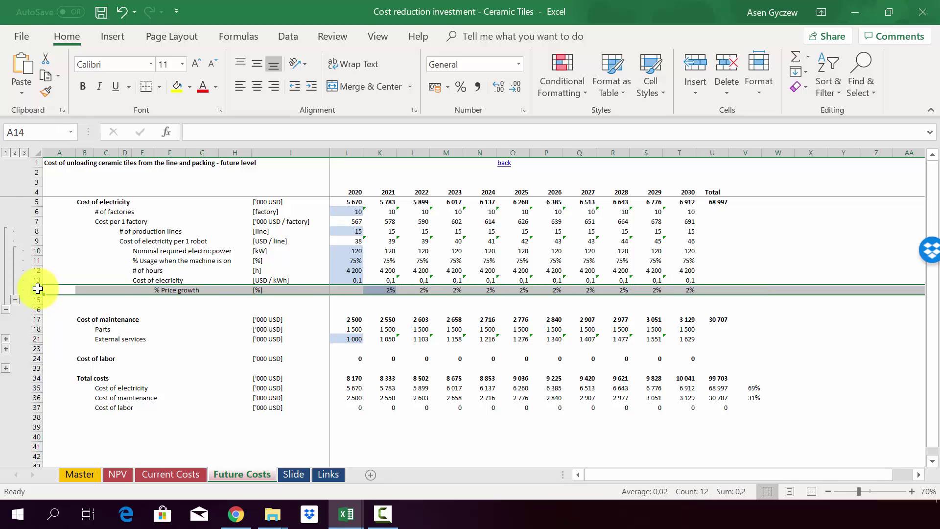
# - Compare the per-robot electricity formulas in J9 and T9, then collapse the outline to level 2
pyautogui.click(347, 241)
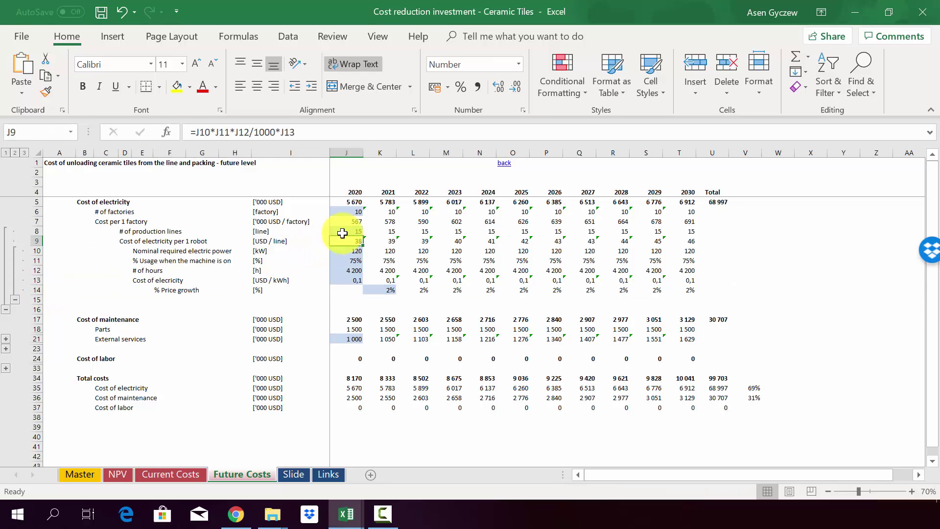
pyautogui.click(352, 153)
pyautogui.click(343, 241)
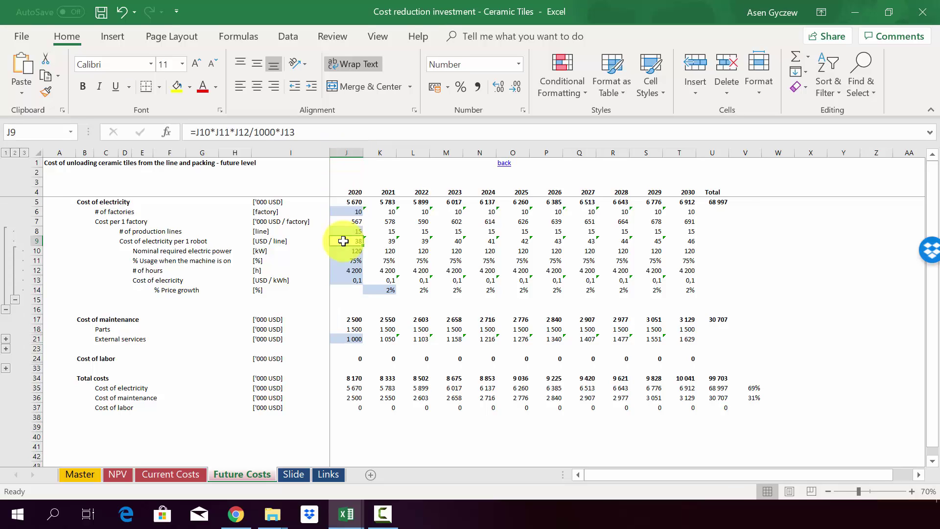
pyautogui.click(678, 241)
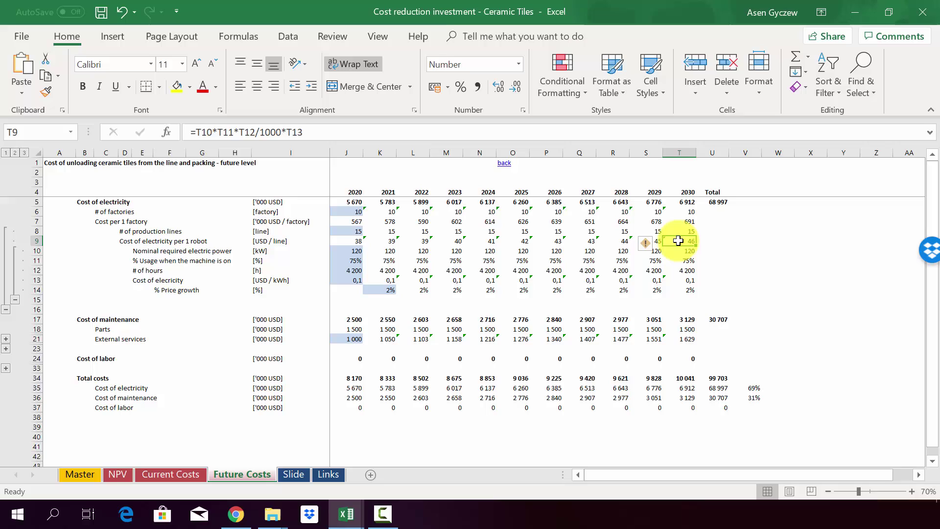
pyautogui.click(671, 152)
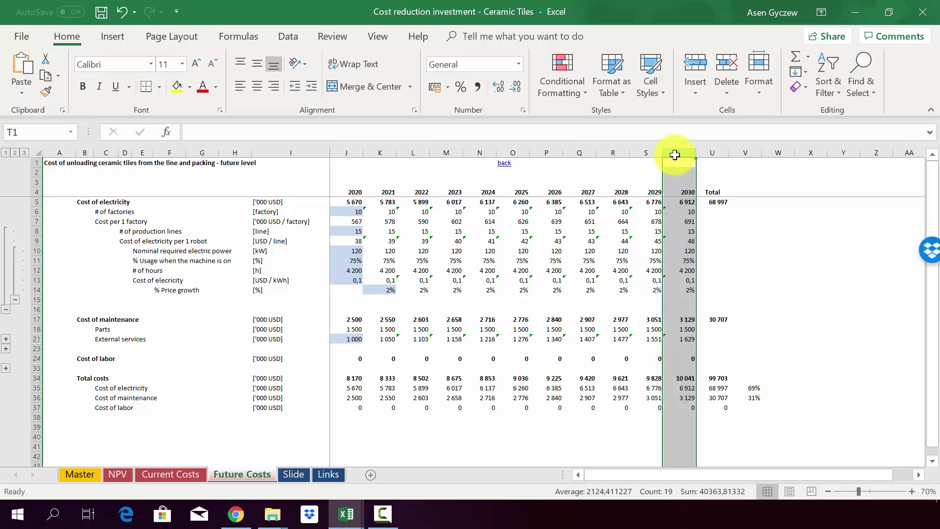
pyautogui.click(5, 153)
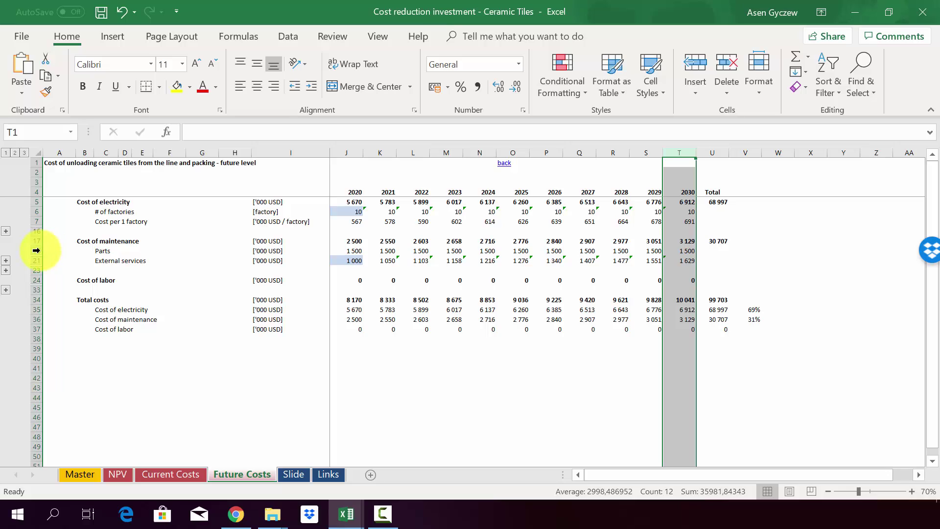
# - Expand the maintenance rows under External services to show Capex of 30 000 and 5% of Capex
pyautogui.click(35, 251)
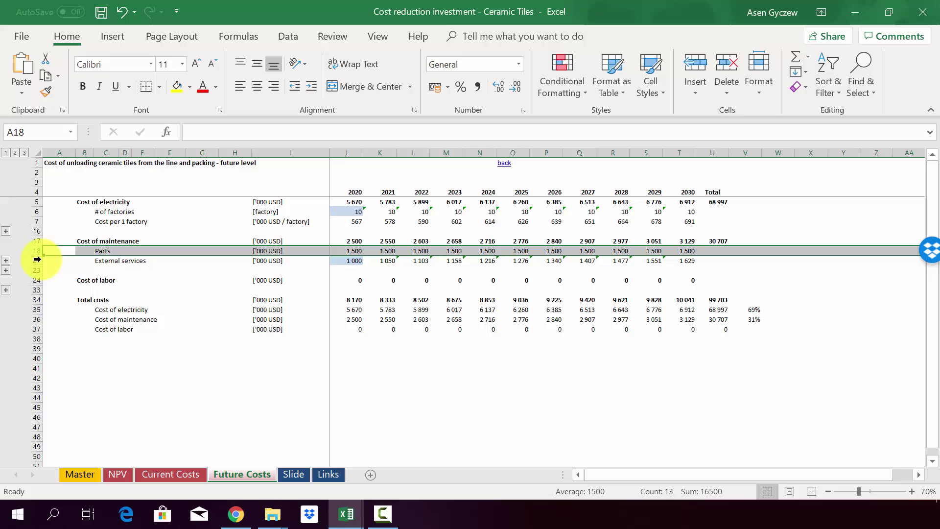
pyautogui.click(42, 261)
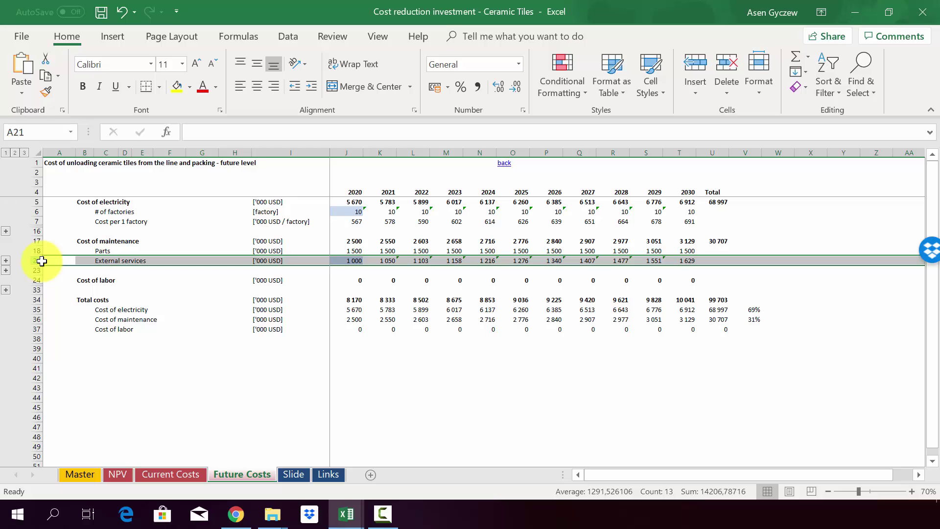
pyautogui.click(6, 261)
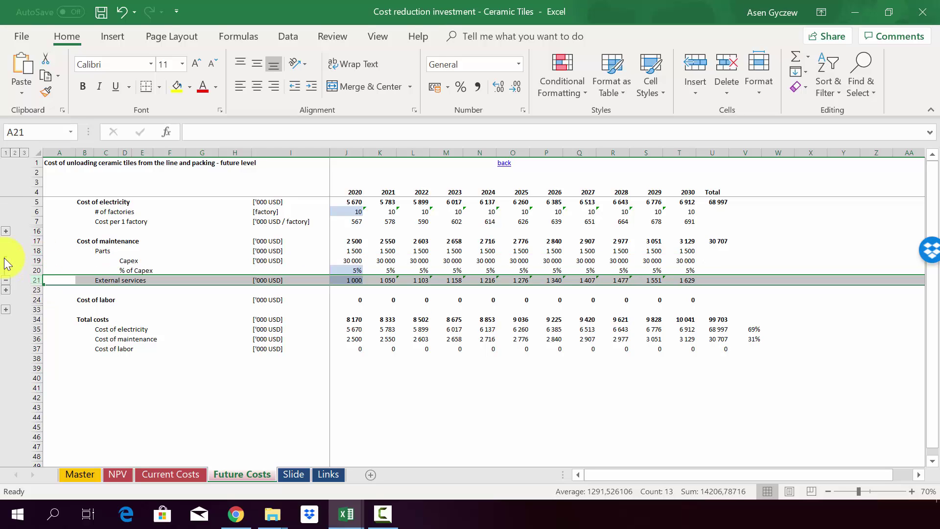
pyautogui.click(34, 262)
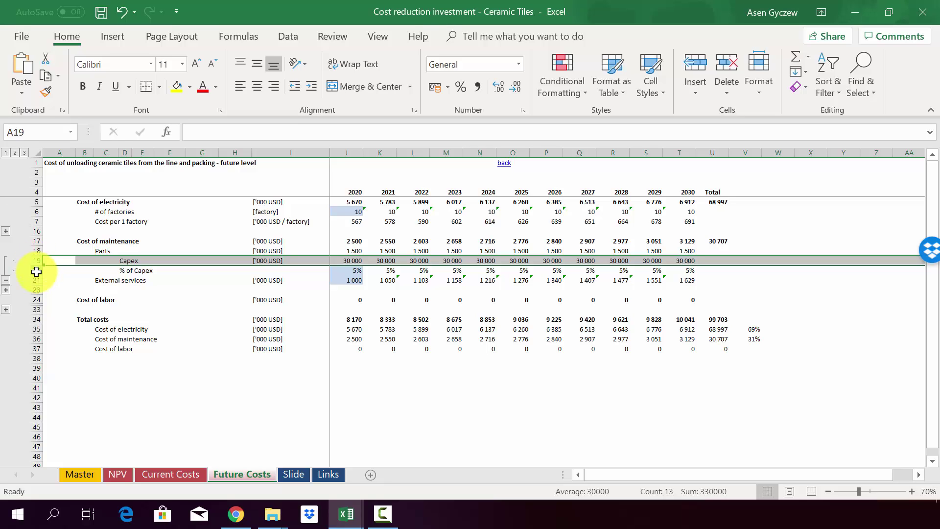
pyautogui.click(36, 272)
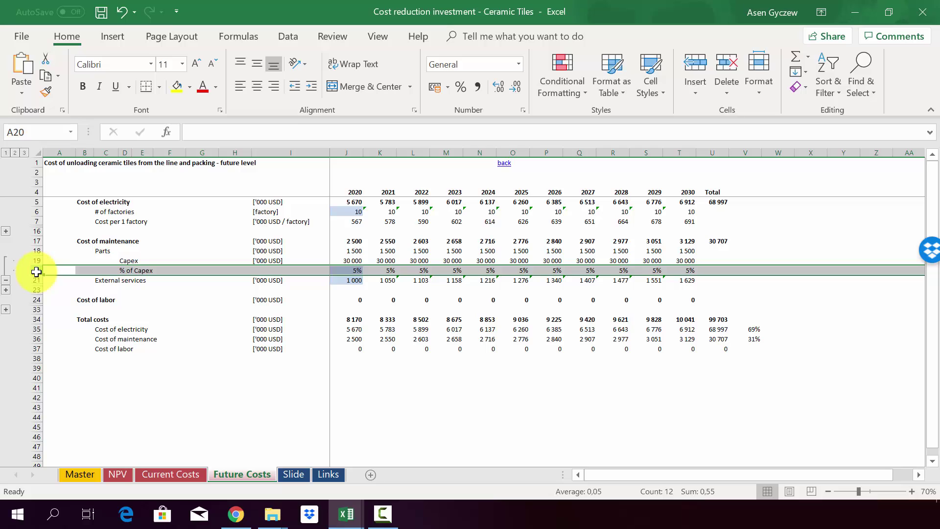
pyautogui.click(6, 280)
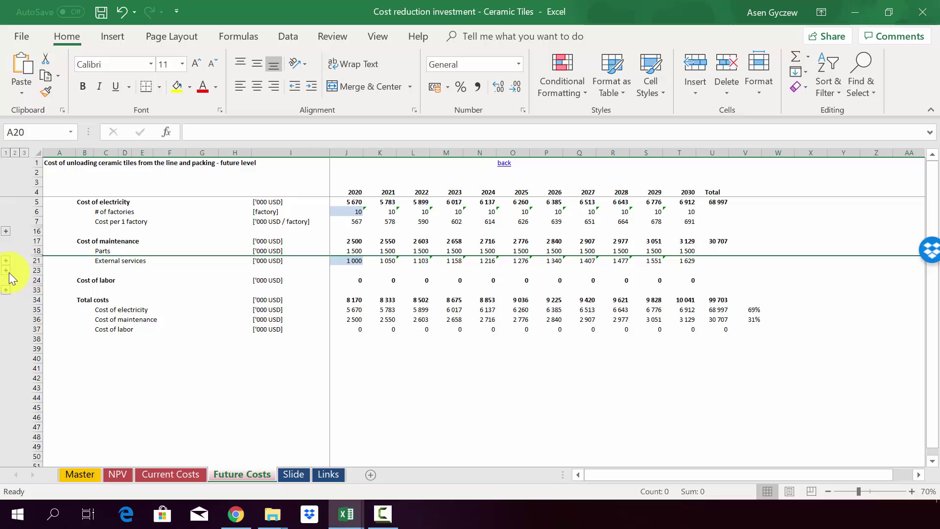
pyautogui.click(6, 270)
pyautogui.click(36, 261)
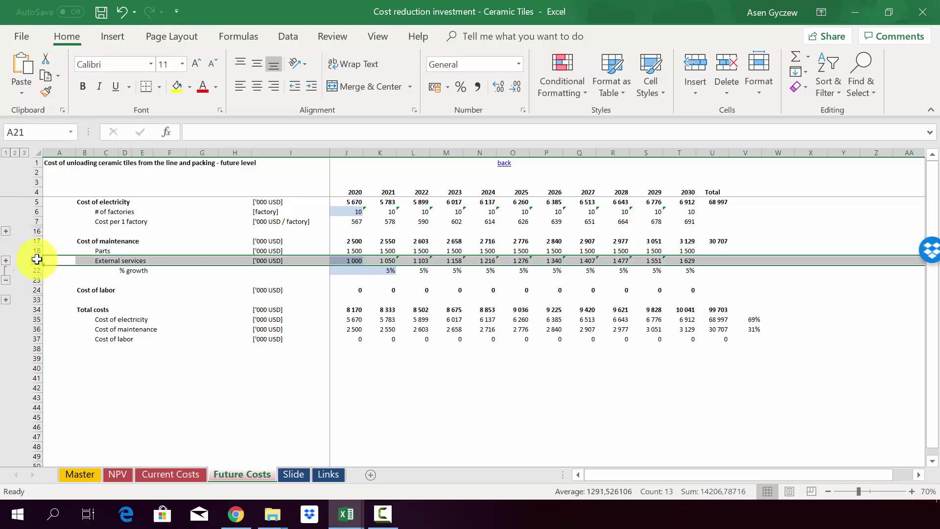
pyautogui.click(336, 260)
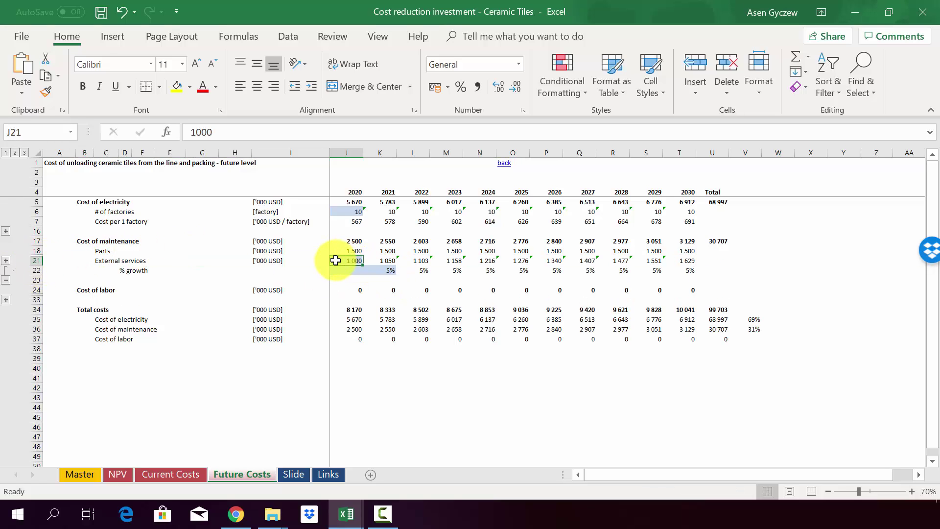
pyautogui.click(37, 270)
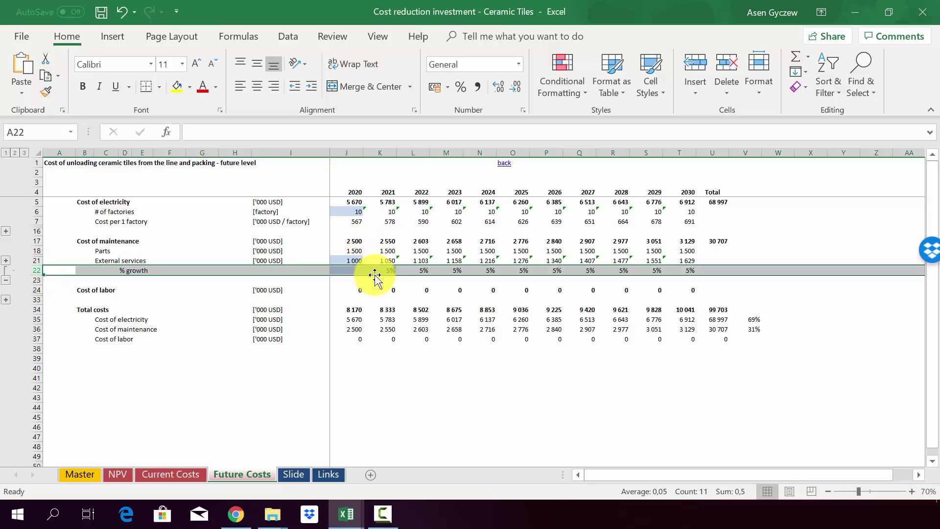
pyautogui.click(377, 270)
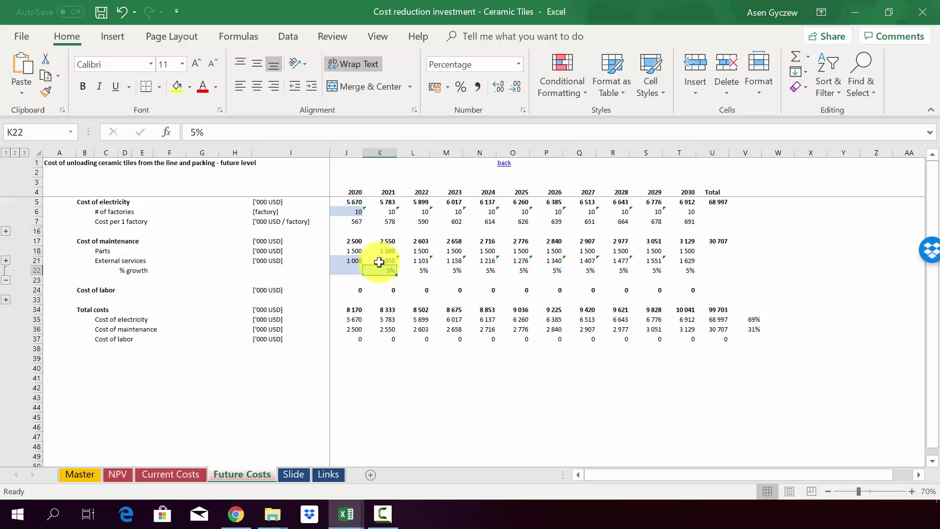
pyautogui.click(337, 260)
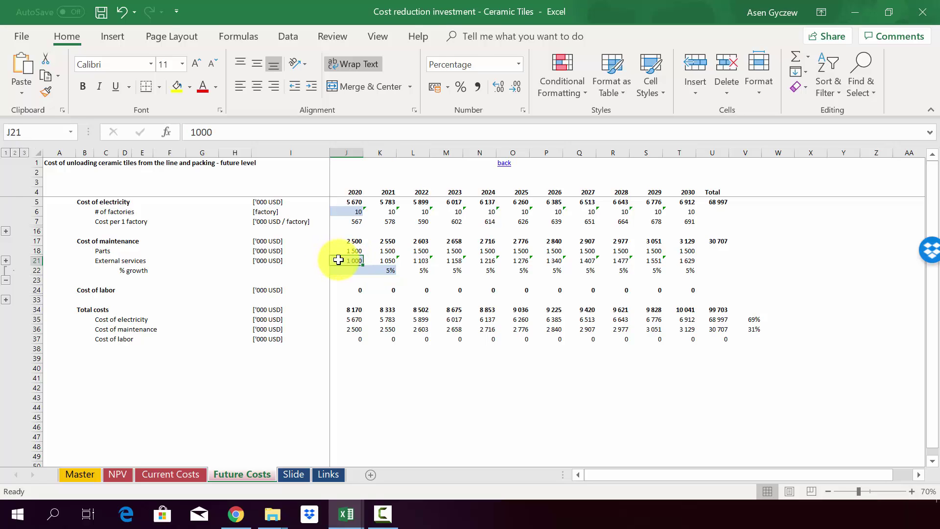
pyautogui.click(682, 260)
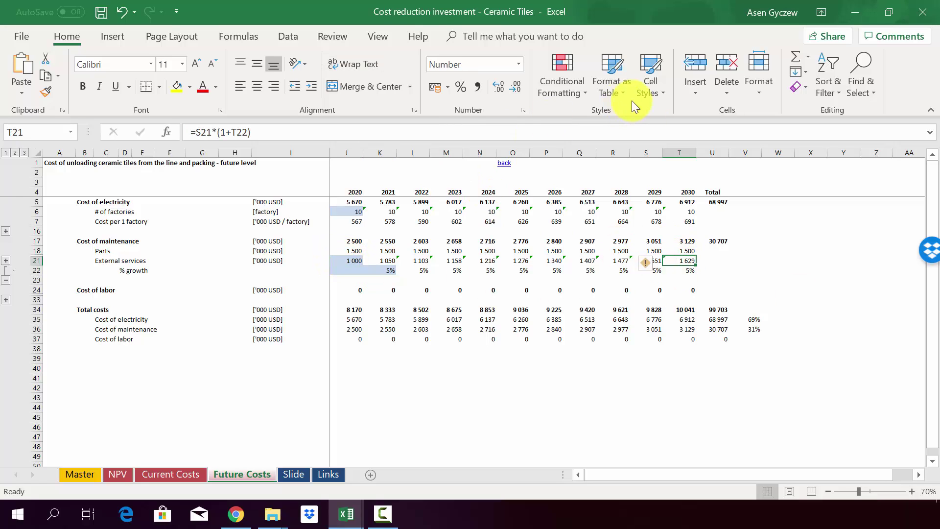
pyautogui.click(678, 152)
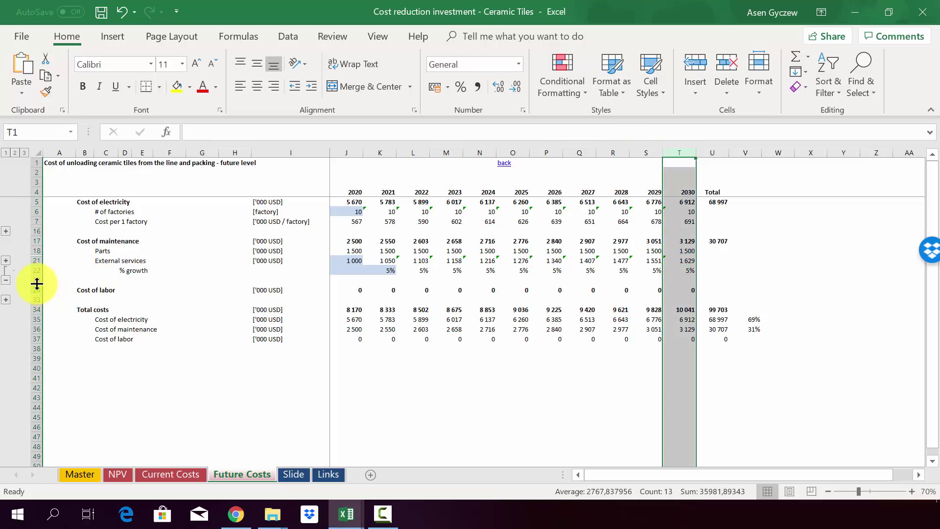
pyautogui.click(5, 152)
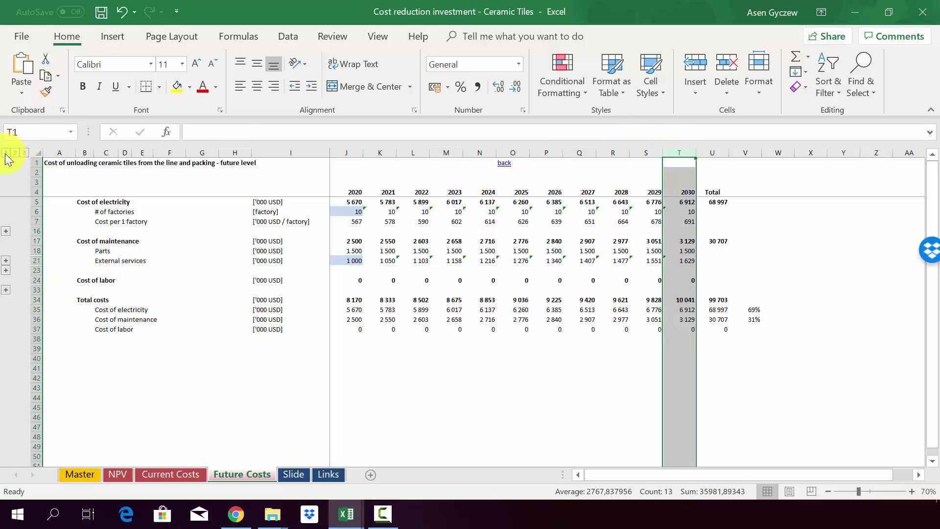
# - Review the electricity, maintenance and labor cost rows and the 2020 Total costs SUM formula
pyautogui.click(39, 201)
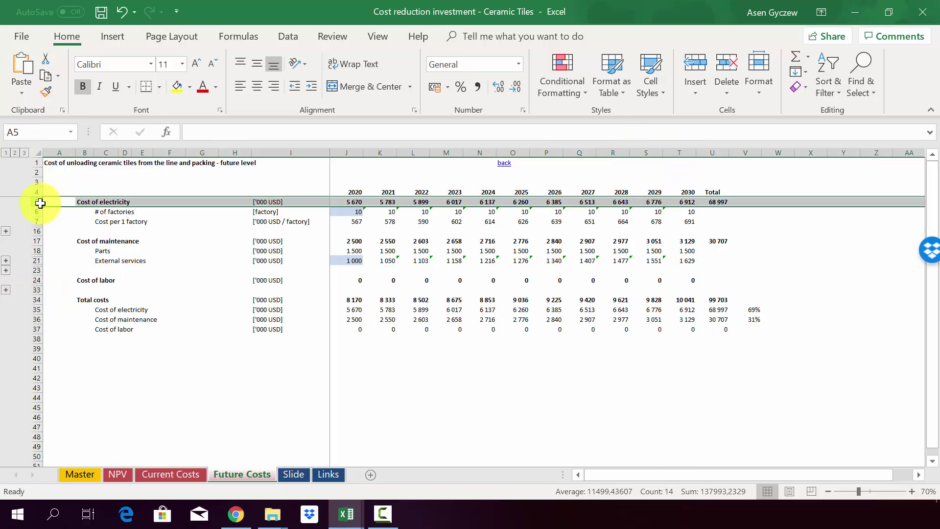
pyautogui.click(38, 241)
pyautogui.click(36, 280)
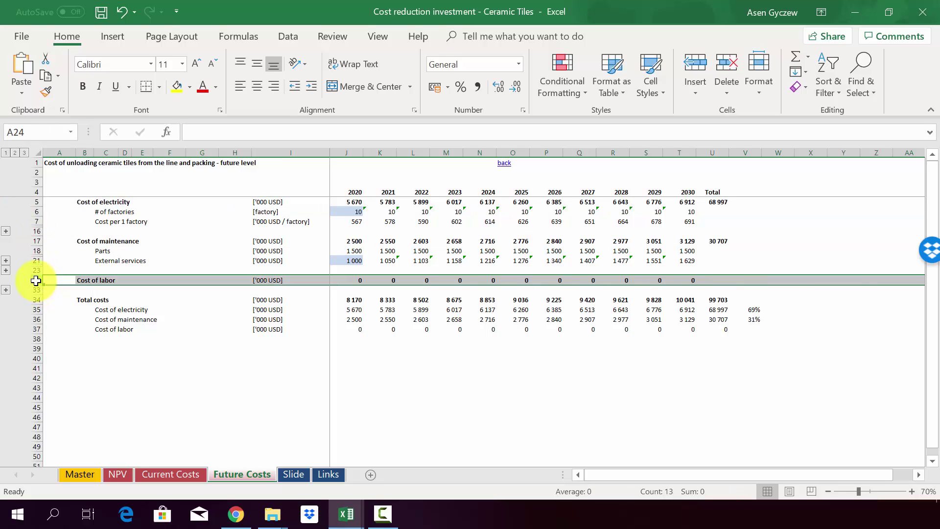
pyautogui.click(39, 300)
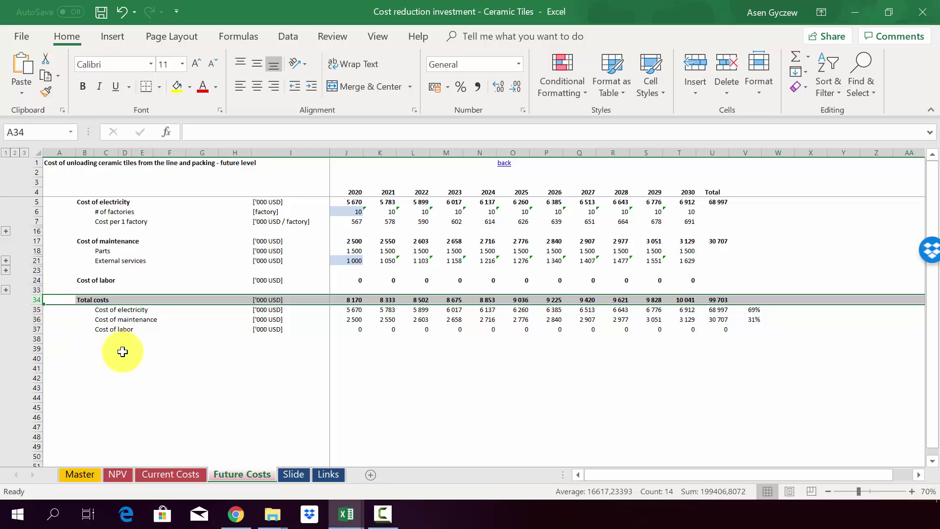
pyautogui.doubleClick(340, 299)
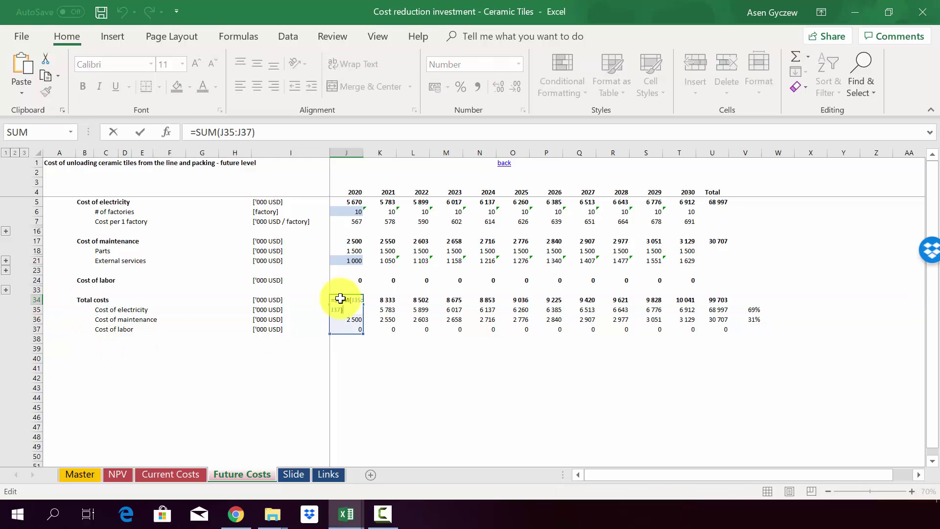
pyautogui.press('Escape')
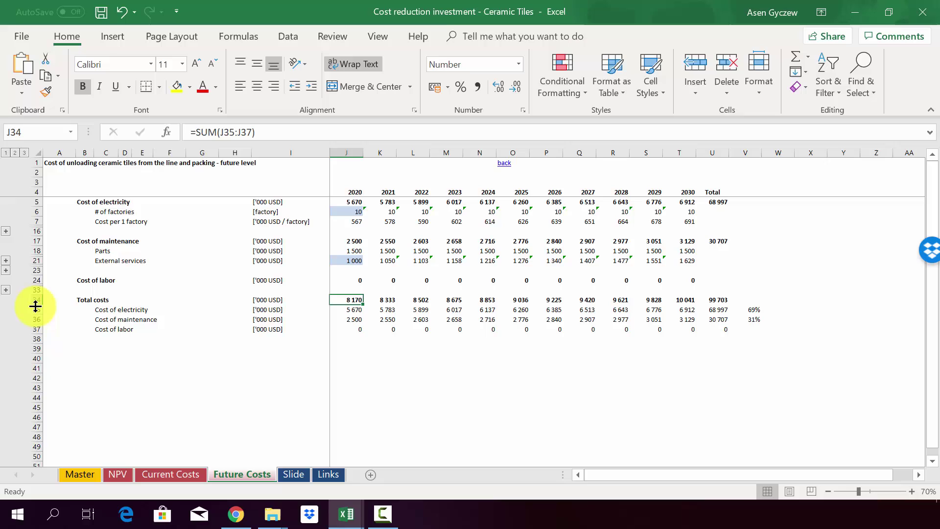
# - Trace the Total costs components, compare the 2030 total formula, and follow the back link to Master
pyautogui.click(33, 311)
pyautogui.click(33, 319)
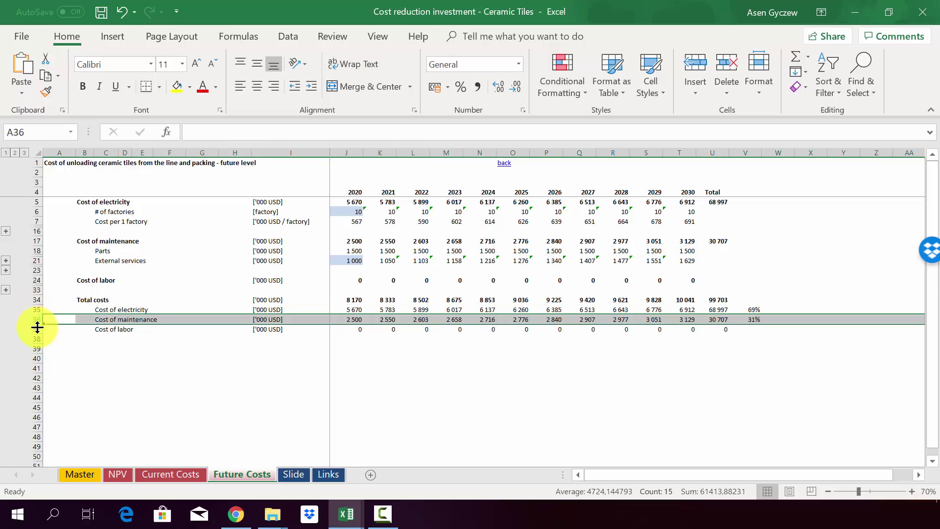
pyautogui.click(37, 329)
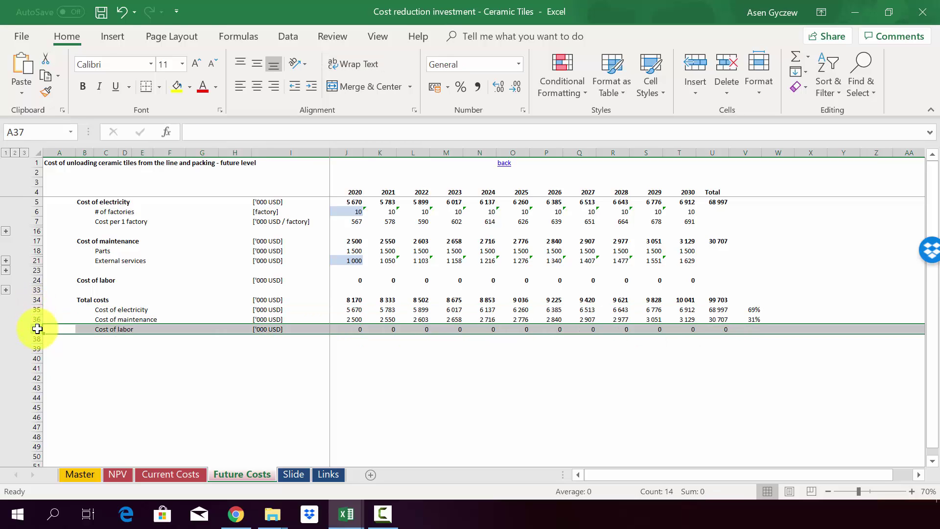
pyautogui.click(339, 299)
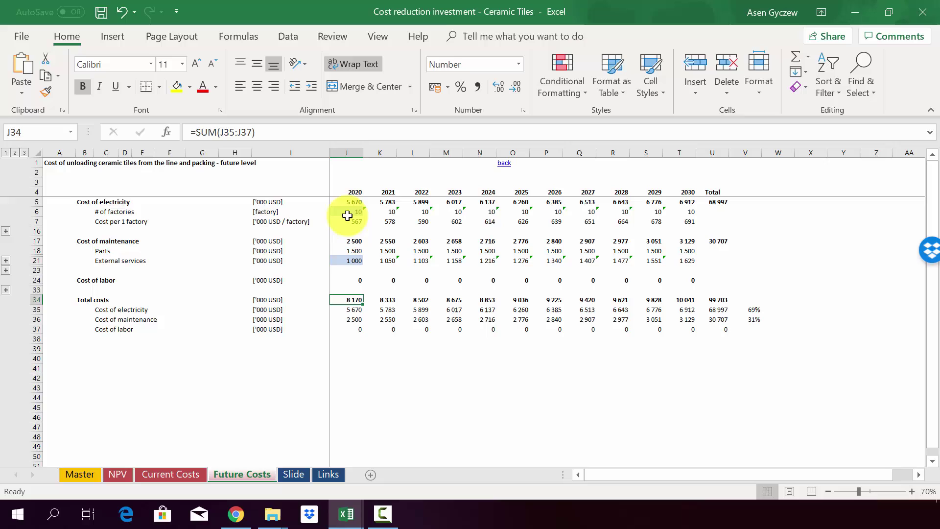
pyautogui.click(343, 153)
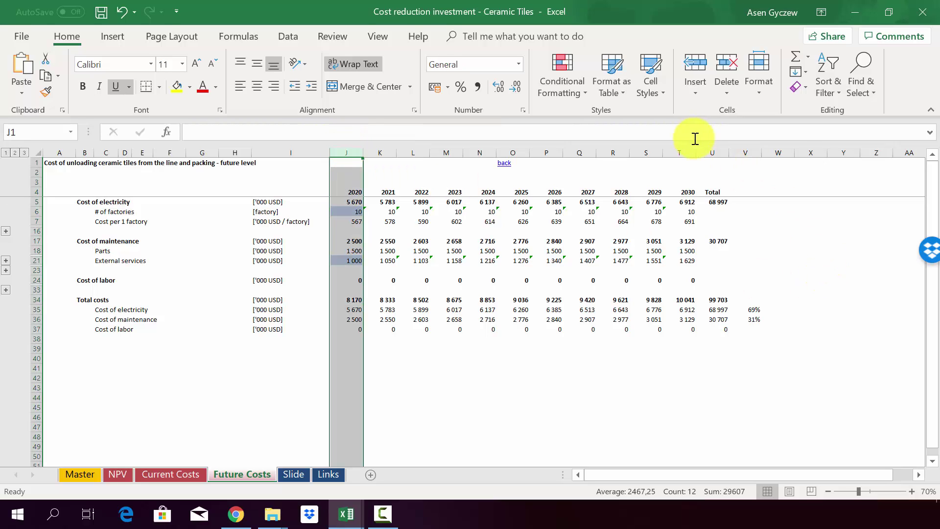
pyautogui.click(680, 150)
pyautogui.click(682, 299)
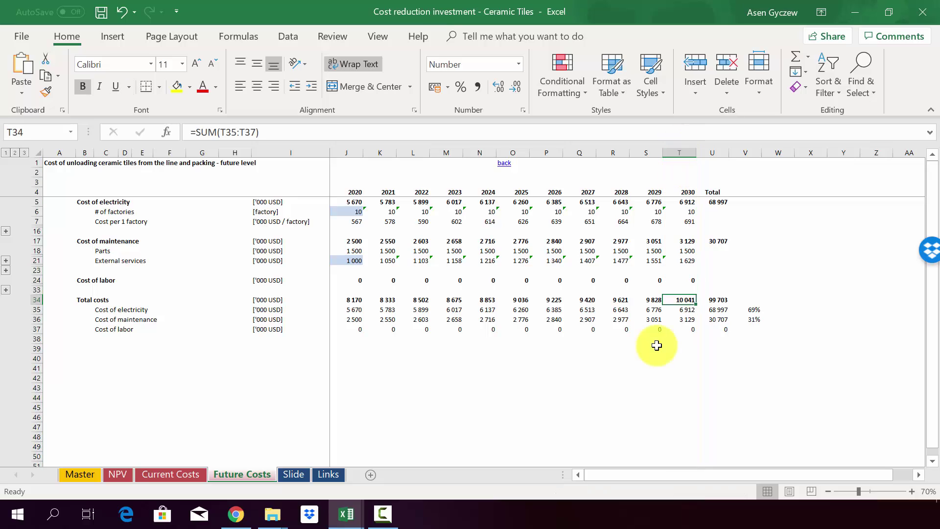
pyautogui.click(656, 346)
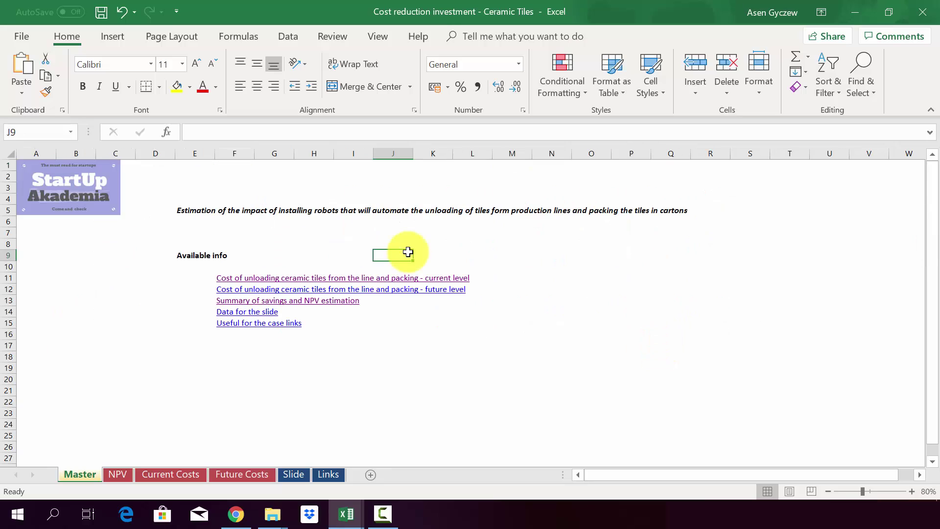
# - Open the savings and NPV summary sheet and inspect the 2020 electricity and maintenance difference formulas
pyautogui.click(238, 302)
pyautogui.click(238, 302)
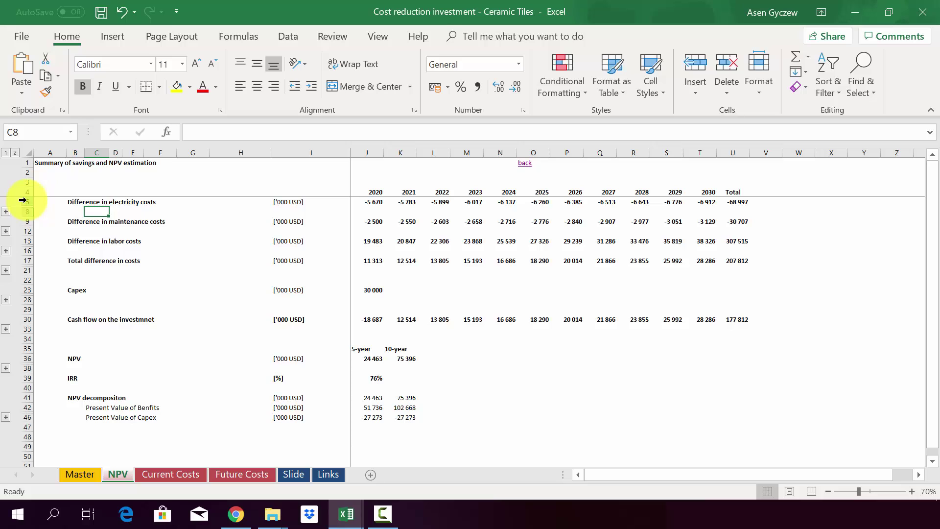
pyautogui.click(23, 200)
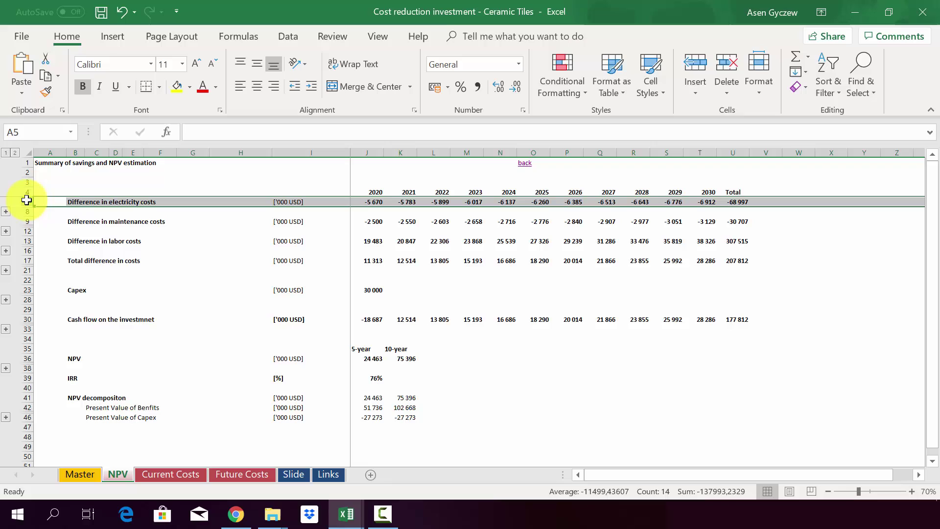
pyautogui.click(362, 202)
pyautogui.click(29, 221)
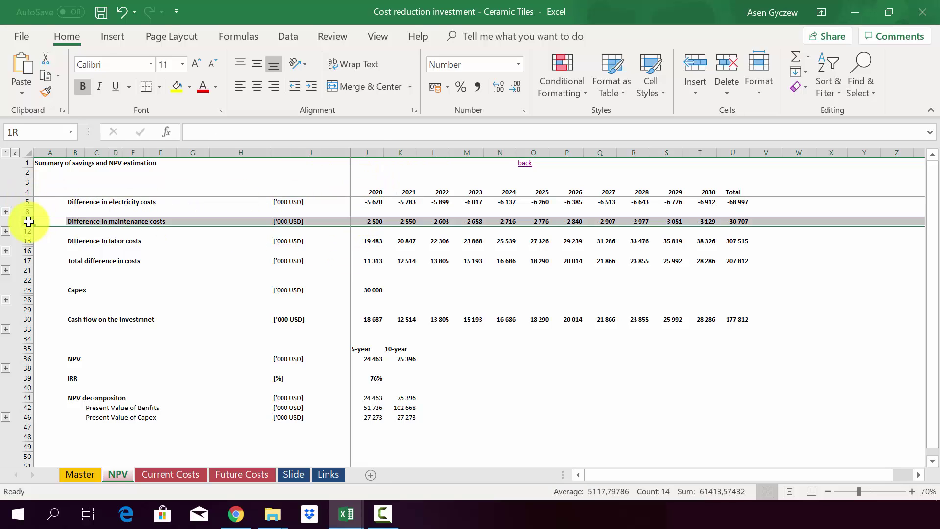
pyautogui.click(360, 222)
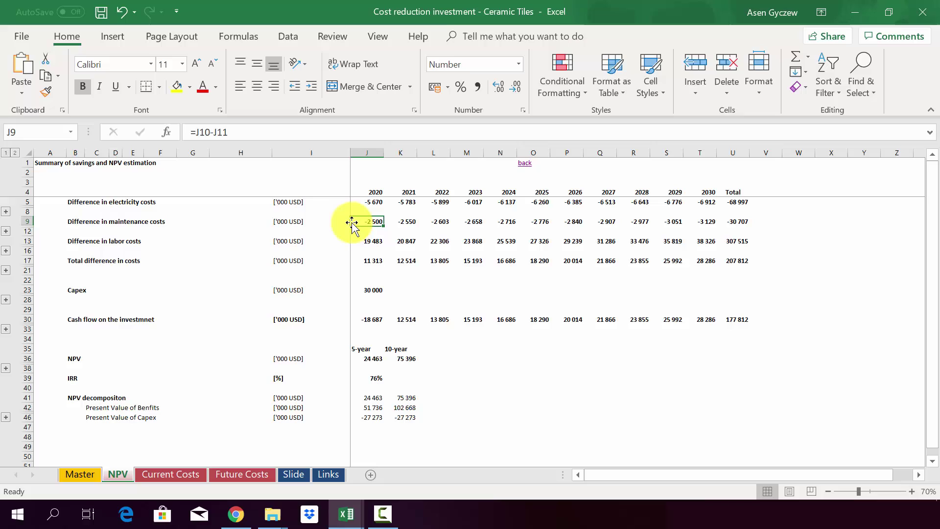
# - Inspect the labor cost difference formulas for 2020 and 2030
pyautogui.click(30, 239)
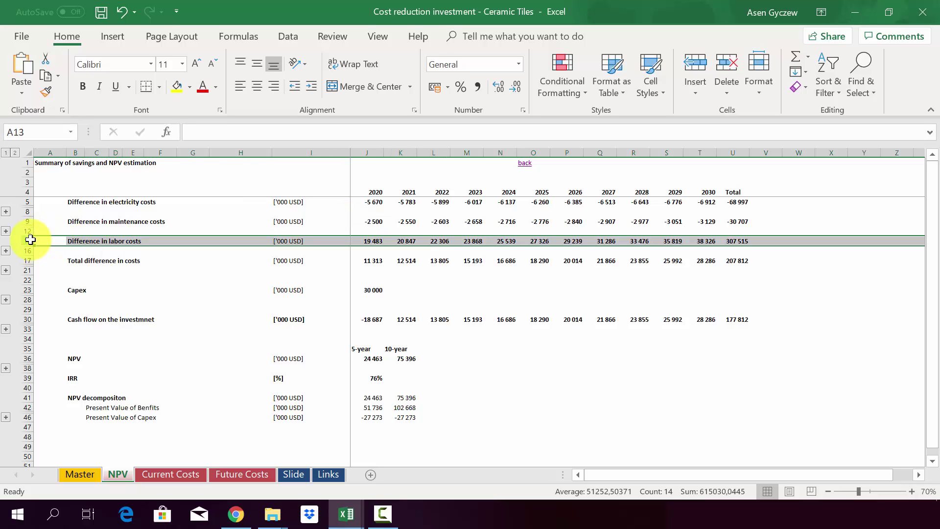
pyautogui.click(358, 242)
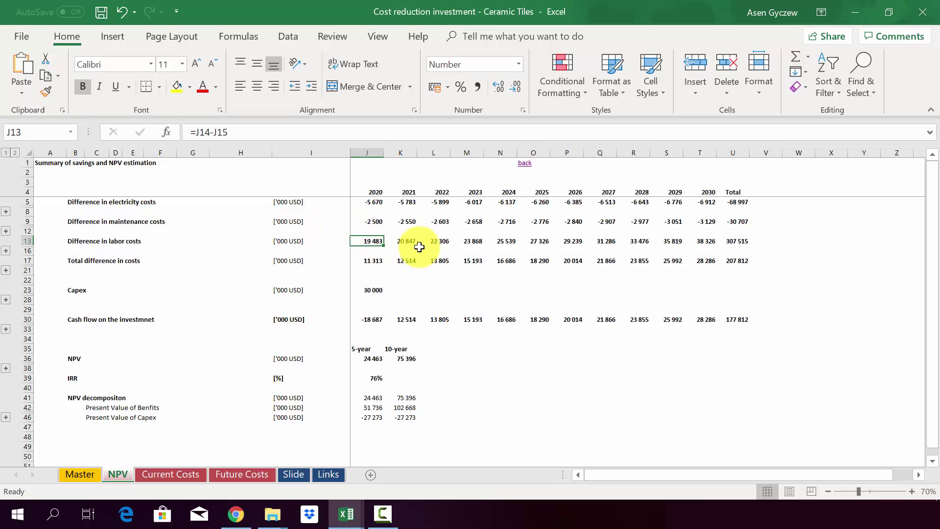
pyautogui.click(364, 152)
pyautogui.click(695, 152)
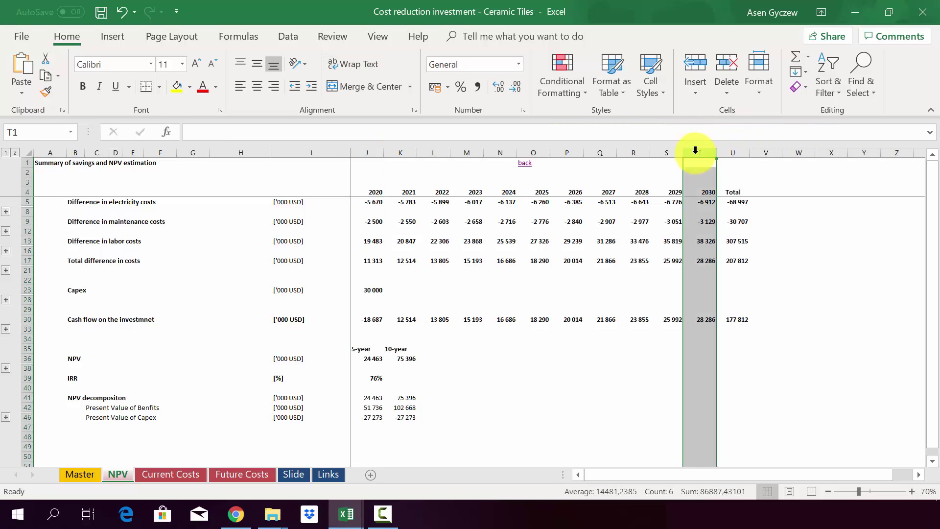
pyautogui.click(697, 241)
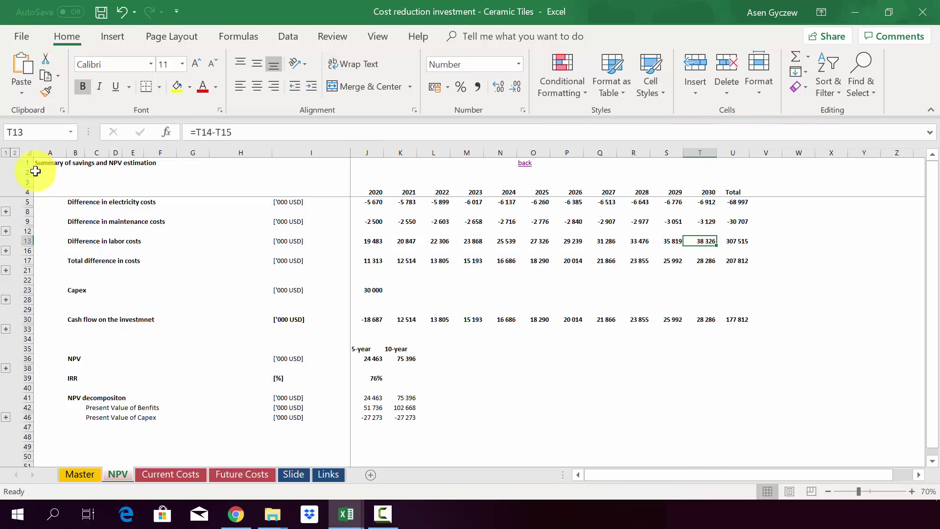
pyautogui.click(16, 152)
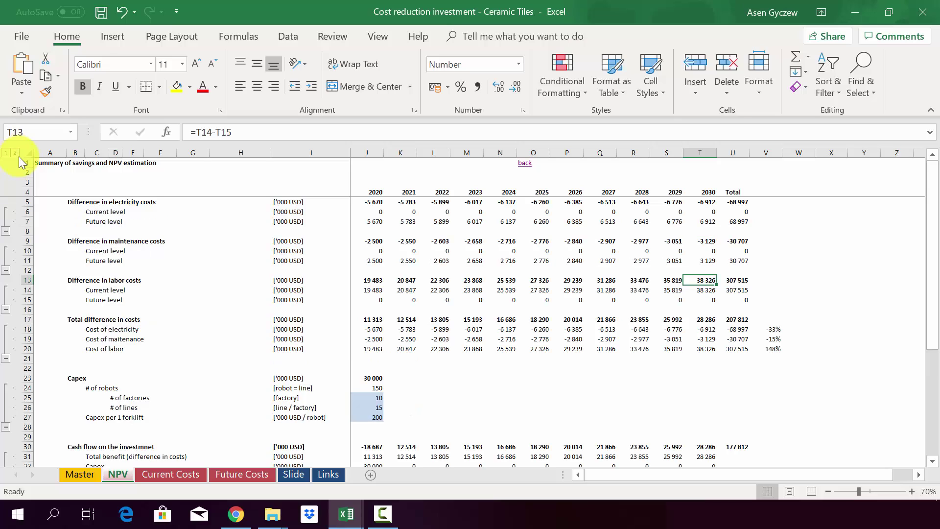
pyautogui.click(30, 211)
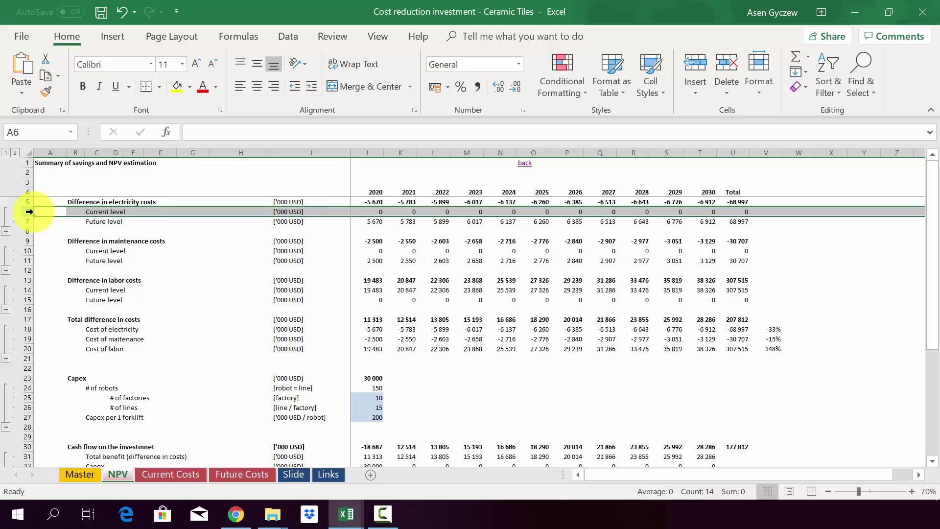
pyautogui.click(367, 212)
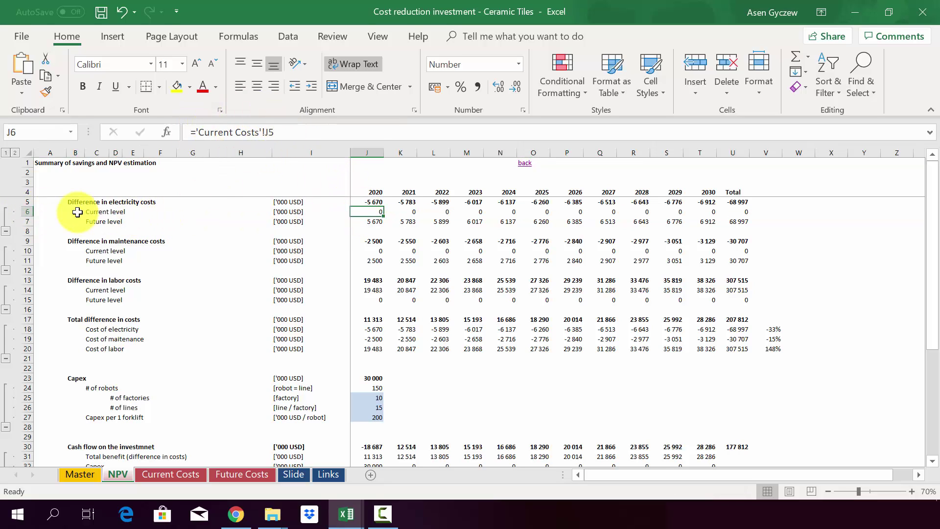
pyautogui.click(26, 221)
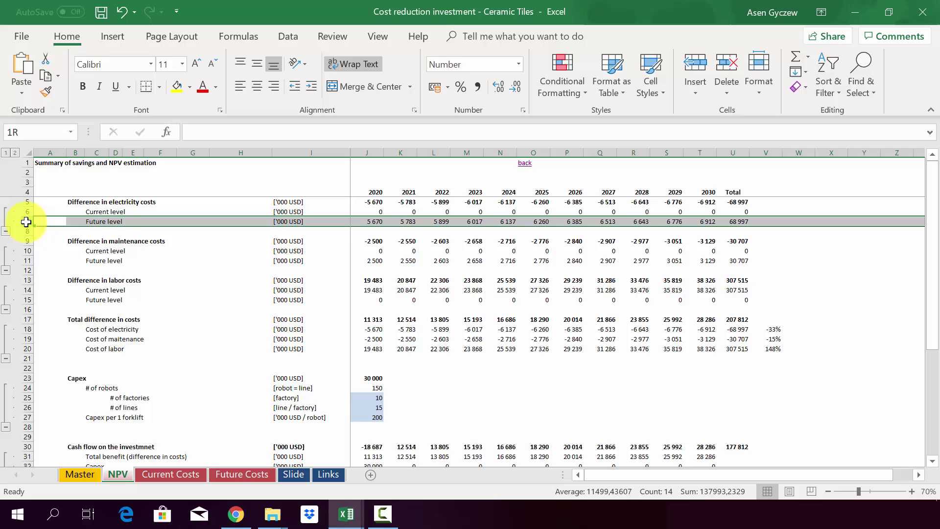
pyautogui.click(362, 222)
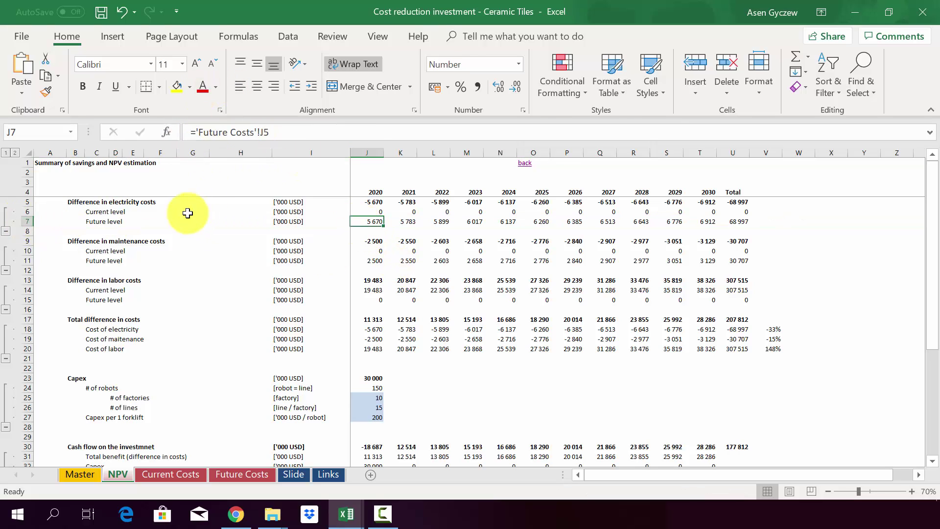
pyautogui.click(128, 261)
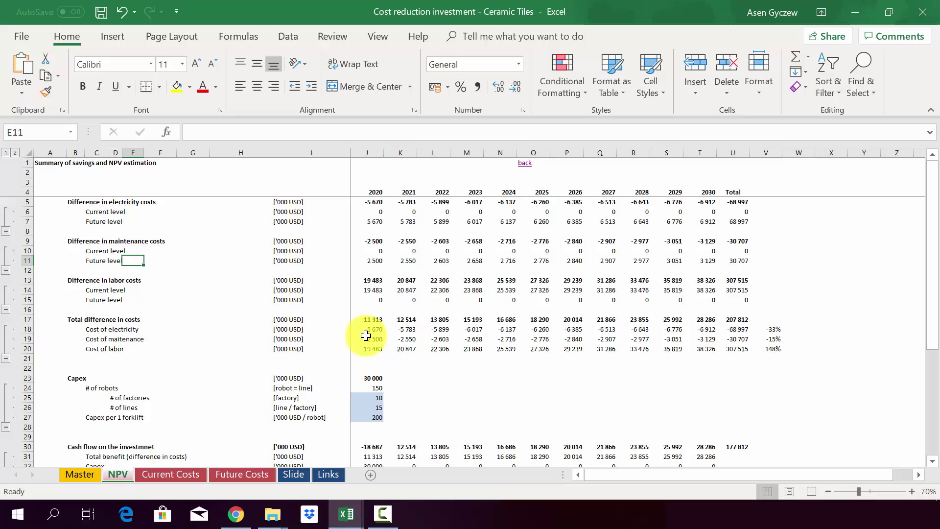
pyautogui.moveTo(19, 319); pyautogui.dragTo(23, 319)
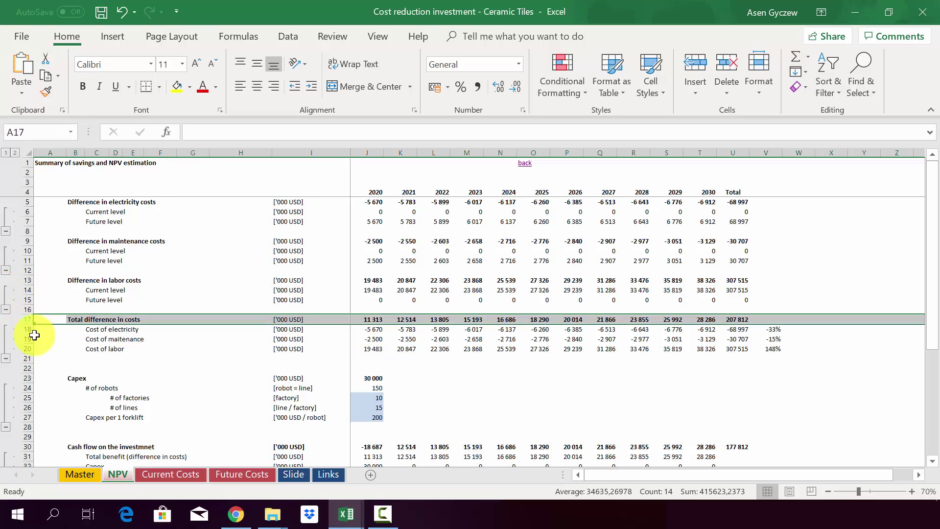
pyautogui.click(365, 329)
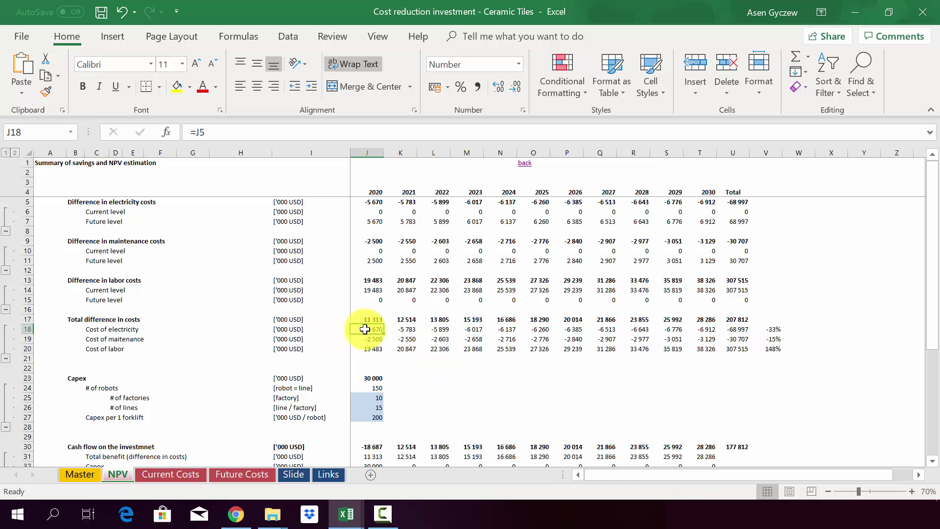
pyautogui.doubleClick(364, 329)
pyautogui.press('Escape')
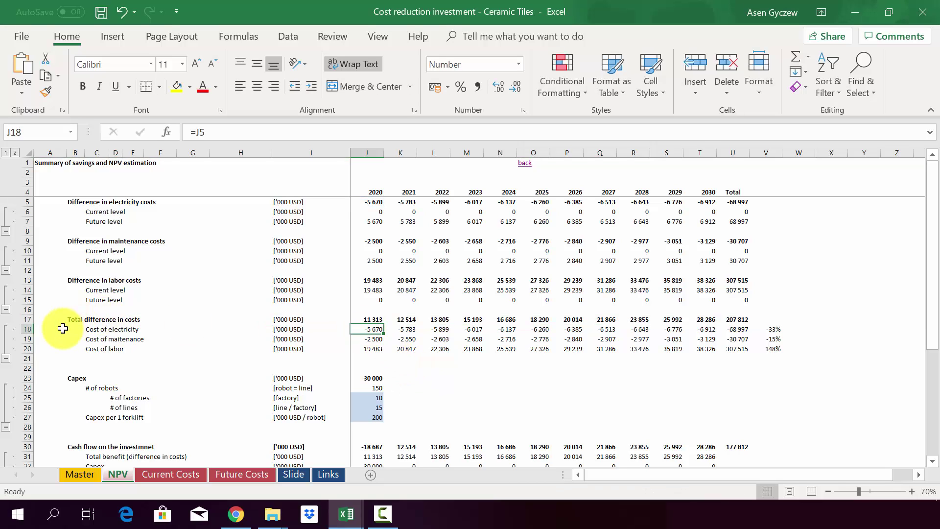
pyautogui.click(365, 339)
pyautogui.doubleClick(365, 339)
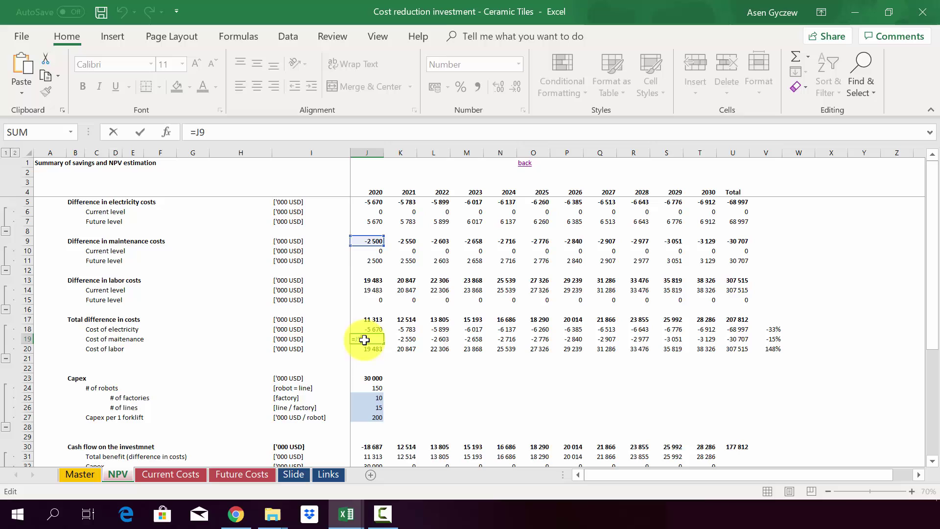
pyautogui.press('Escape')
pyautogui.click(28, 241)
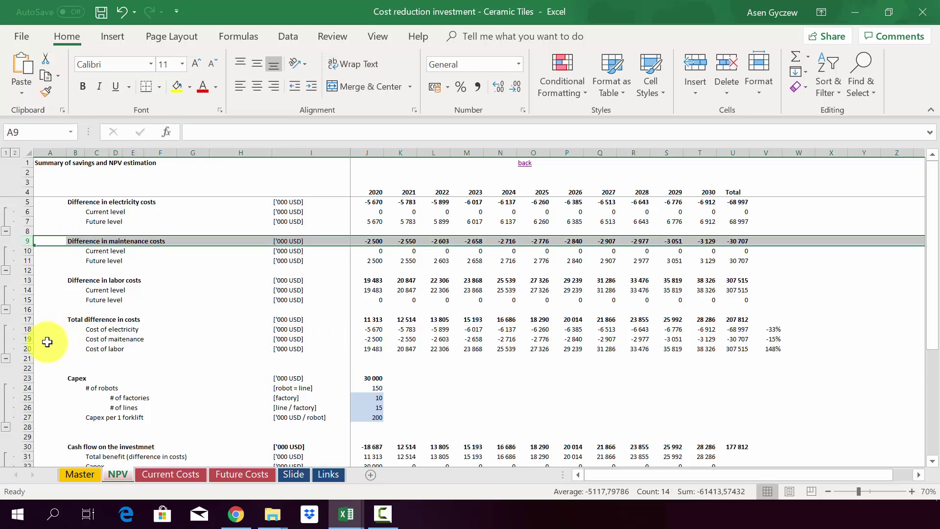
pyautogui.click(27, 338)
pyautogui.click(26, 280)
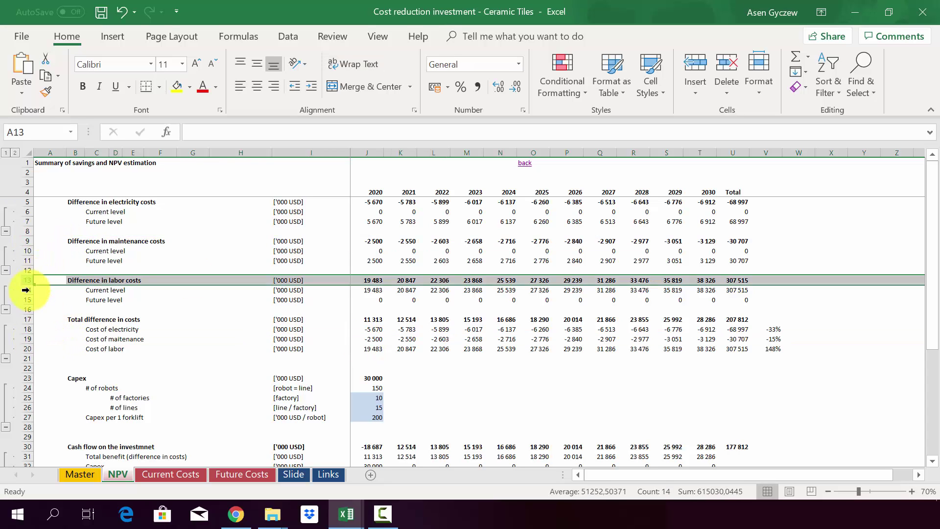
pyautogui.click(27, 348)
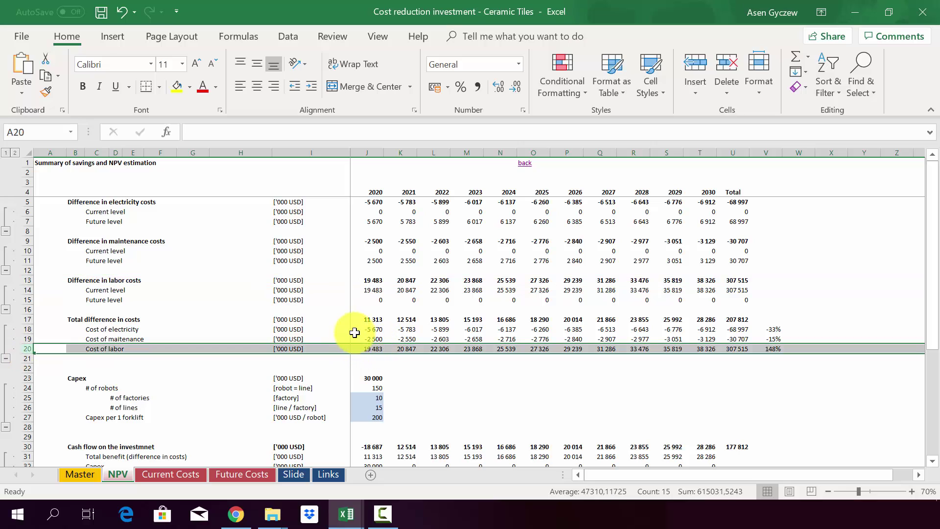
pyautogui.click(365, 319)
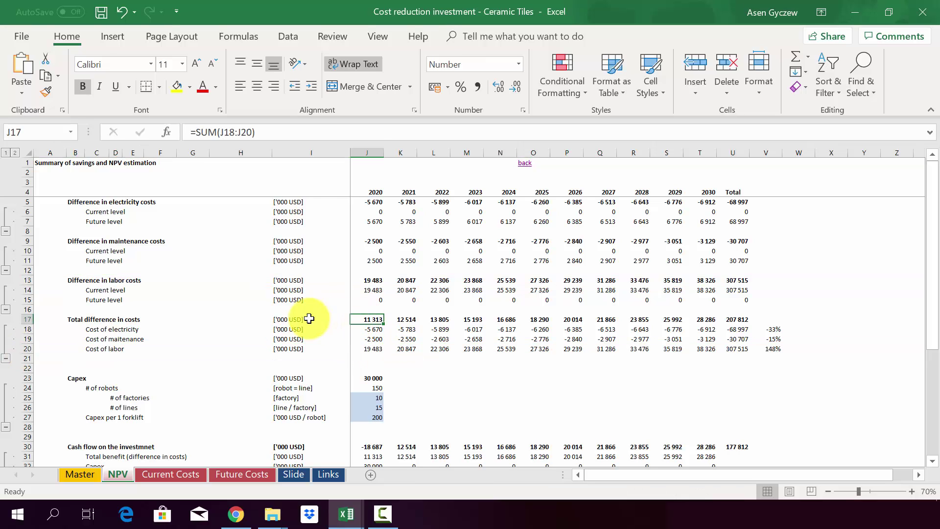
pyautogui.click(354, 330)
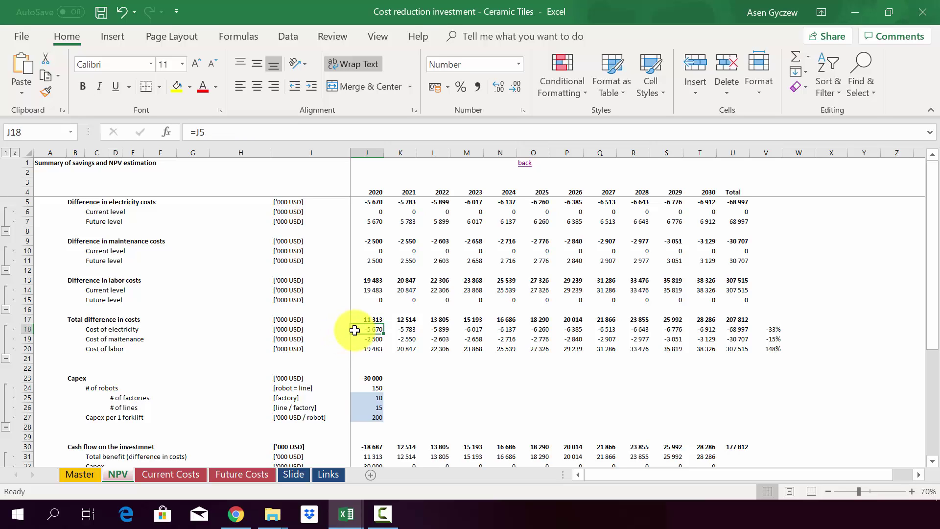
pyautogui.click(355, 339)
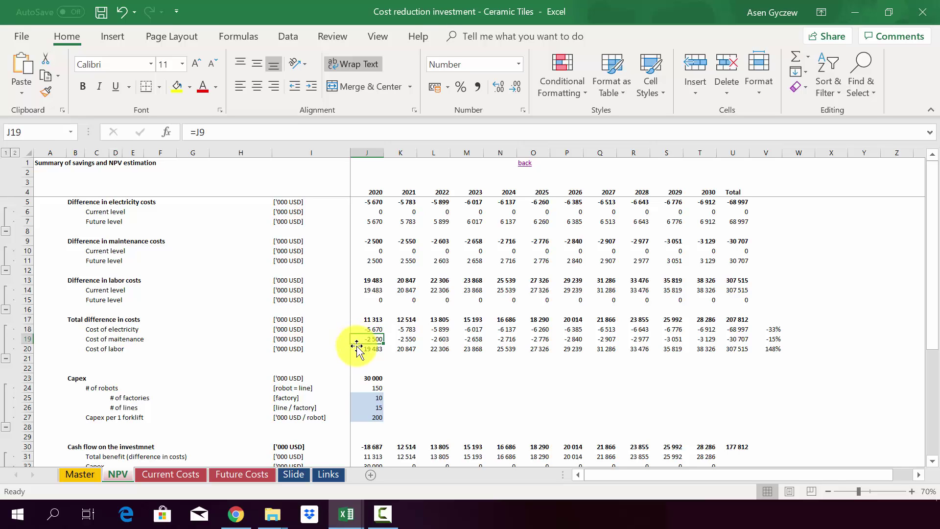
pyautogui.click(356, 347)
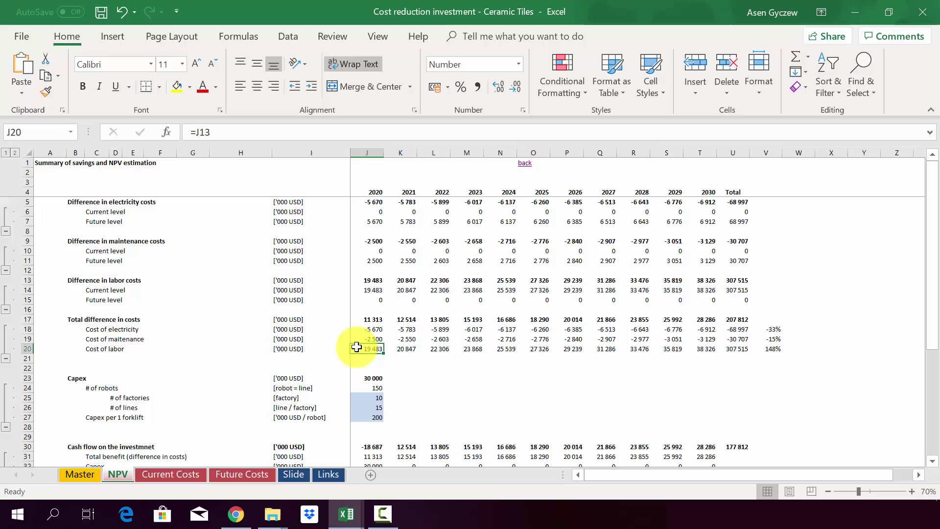
pyautogui.click(357, 319)
pyautogui.doubleClick(357, 319)
pyautogui.press('Escape')
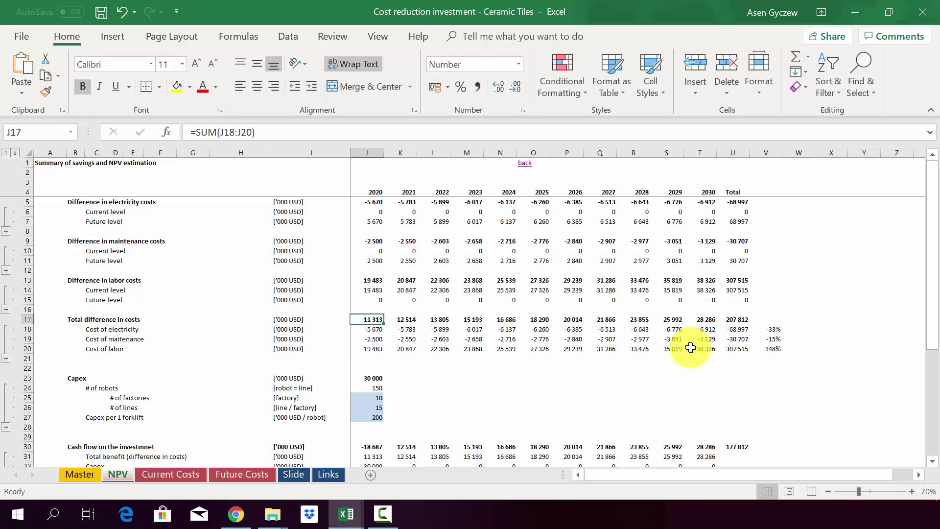
pyautogui.click(691, 319)
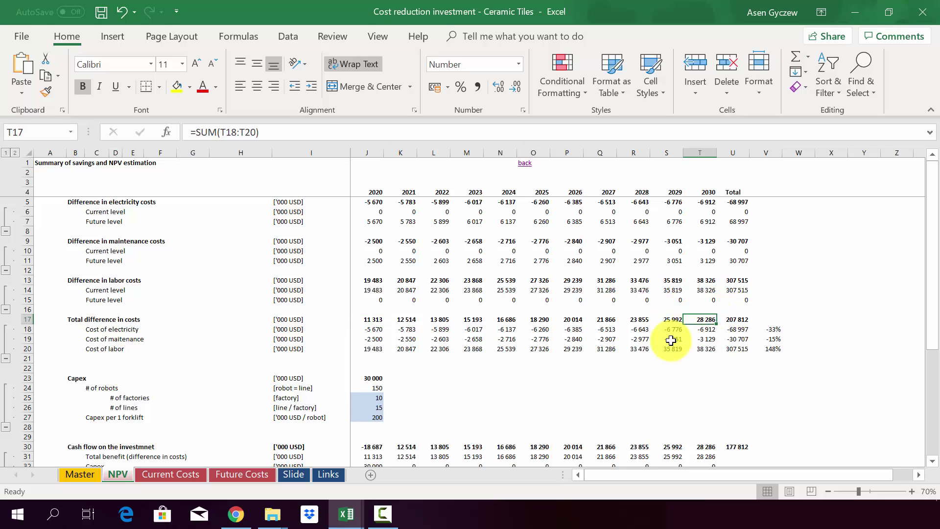
pyautogui.click(161, 362)
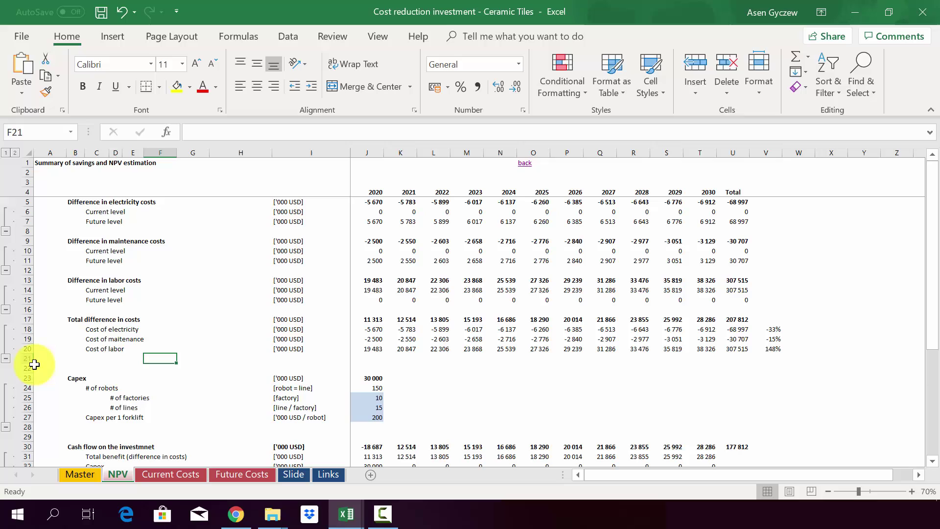
pyautogui.click(29, 379)
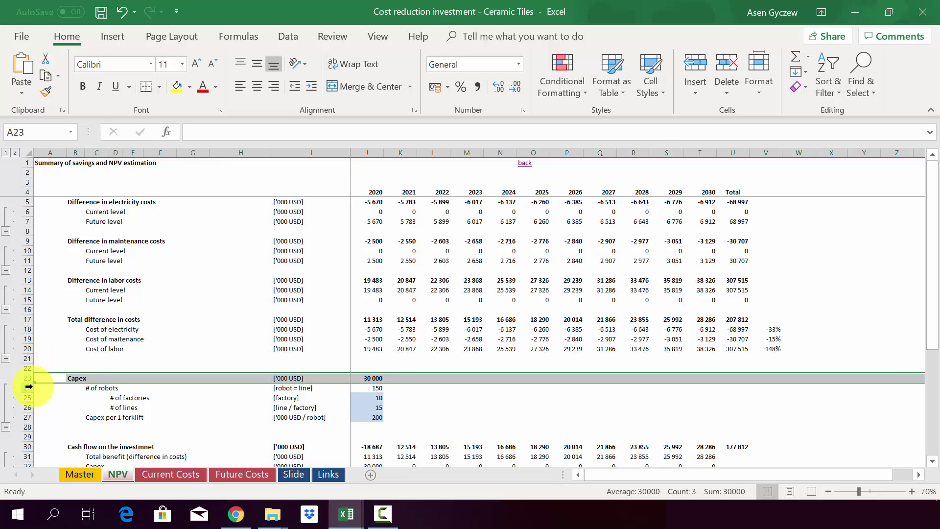
pyautogui.click(29, 386)
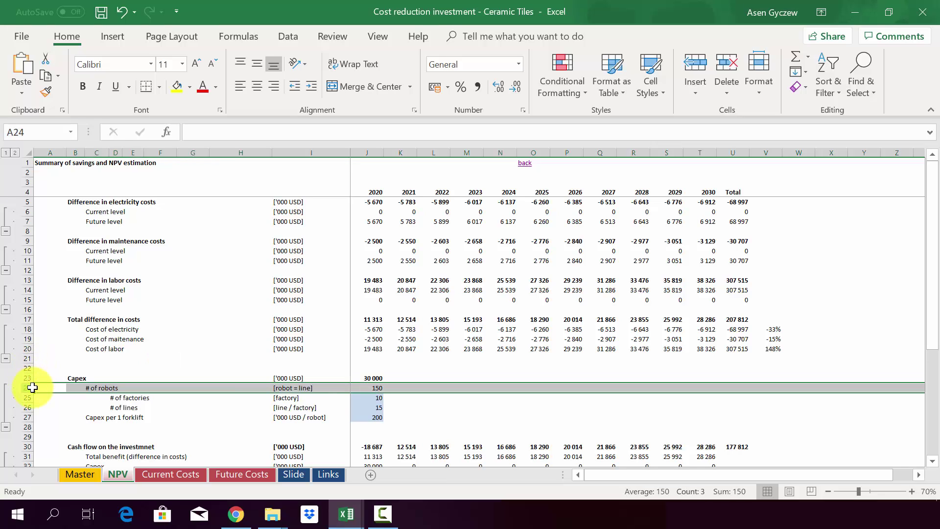
pyautogui.click(29, 398)
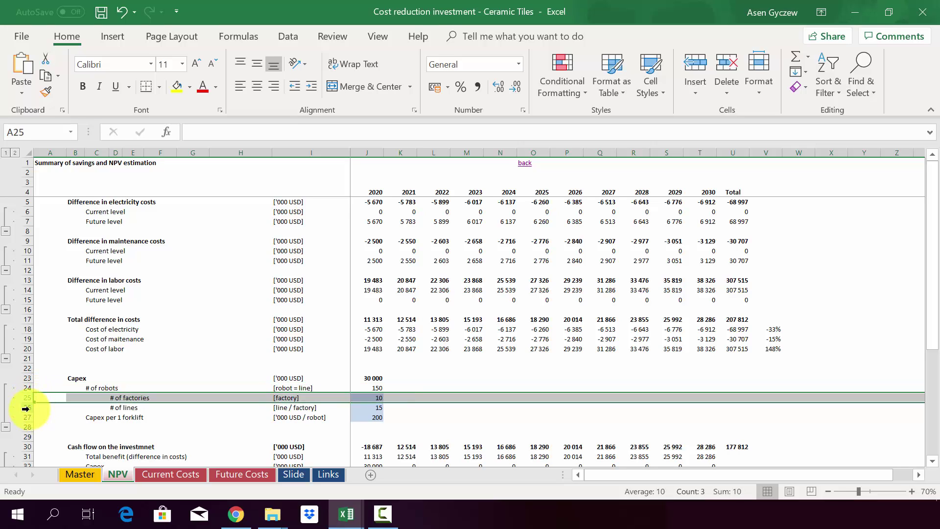
pyautogui.click(28, 408)
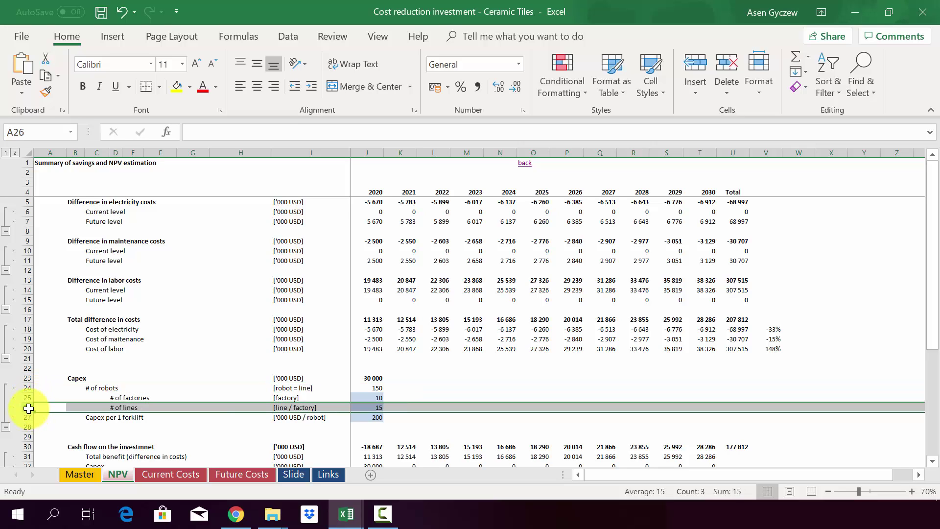
pyautogui.click(356, 388)
pyautogui.doubleClick(361, 388)
pyautogui.press('Escape')
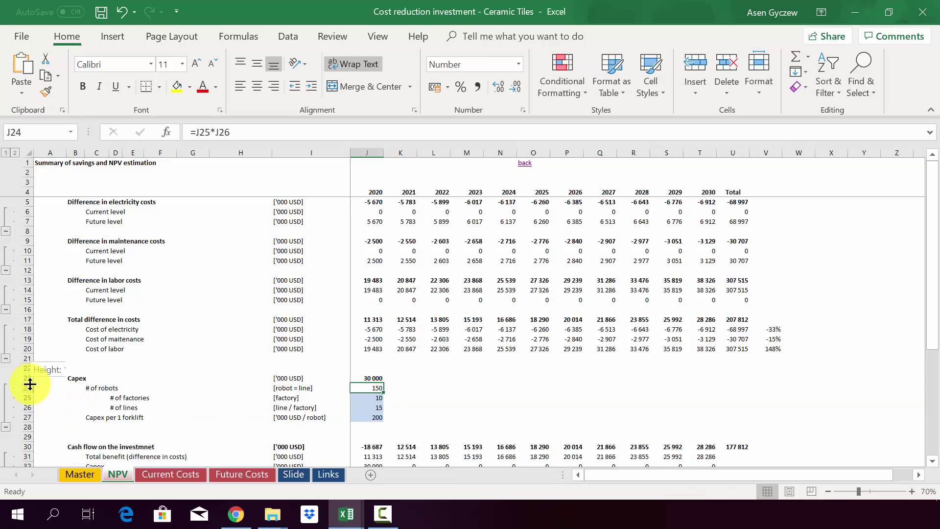
pyautogui.click(28, 417)
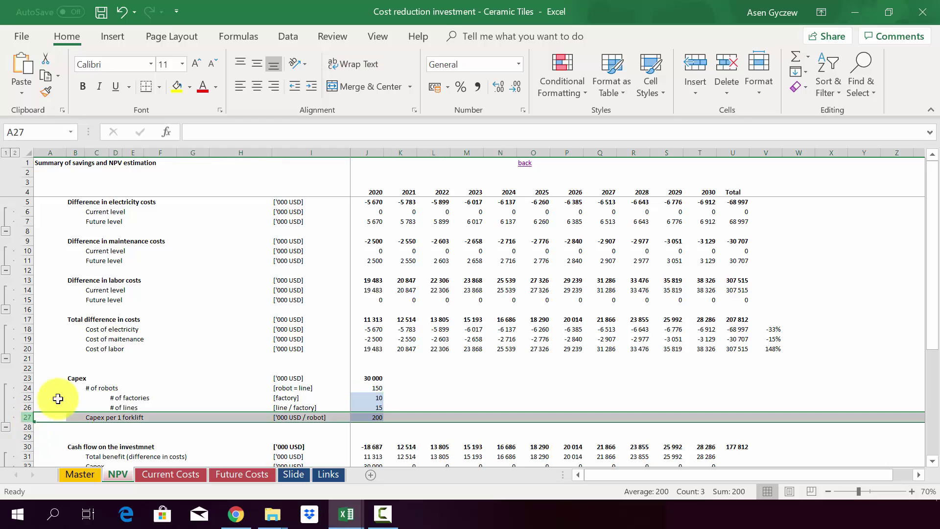
pyautogui.click(117, 379)
pyautogui.click(357, 378)
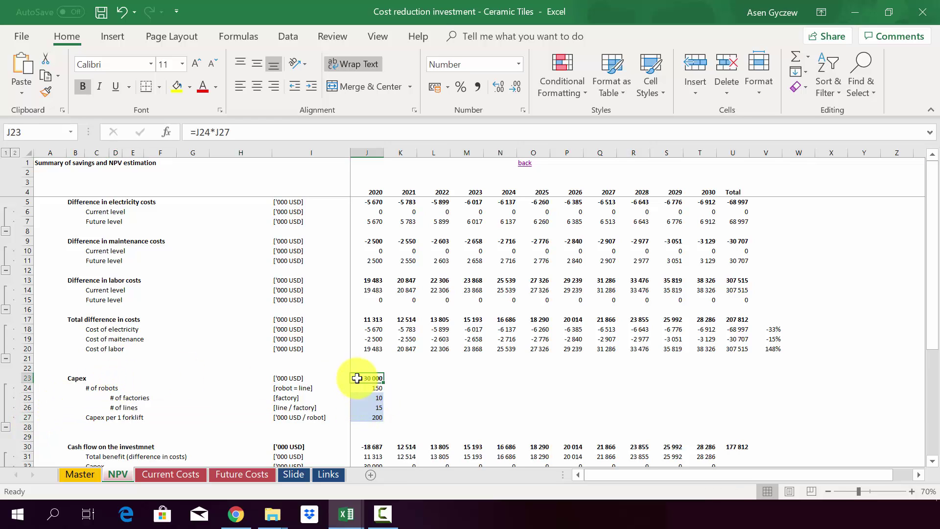
pyautogui.scroll(-2, 357, 378)
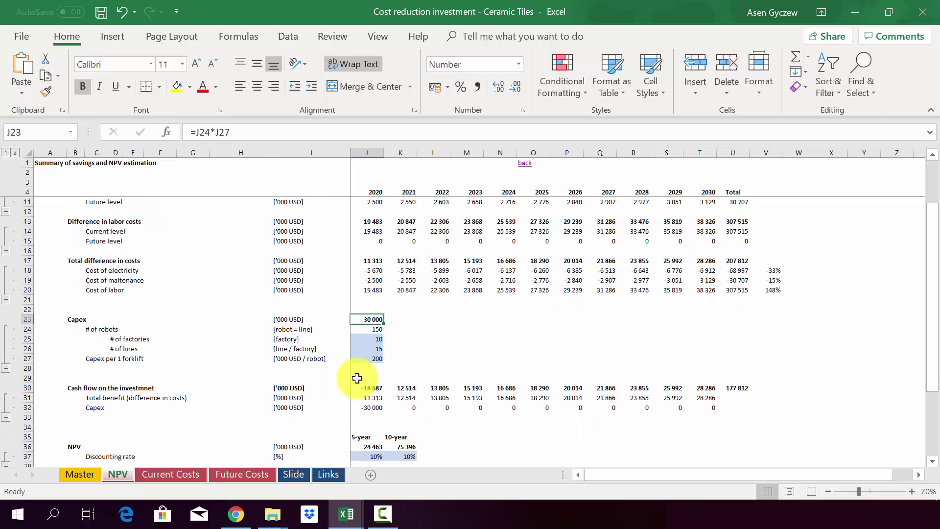
pyautogui.click(27, 388)
pyautogui.click(28, 397)
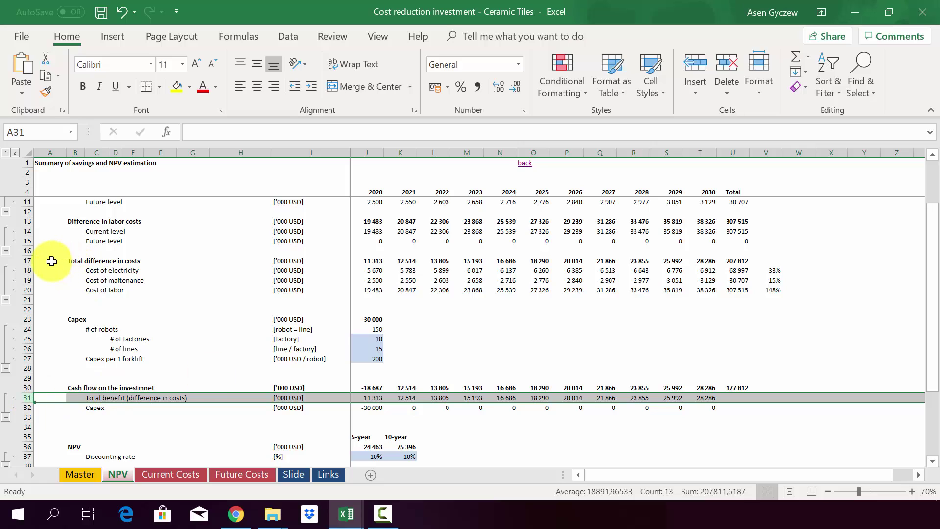
pyautogui.click(28, 261)
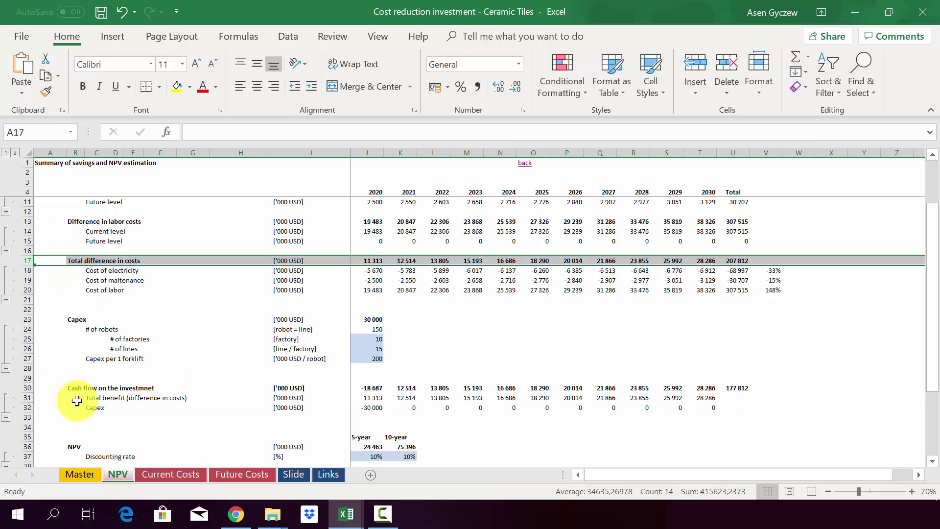
pyautogui.click(28, 397)
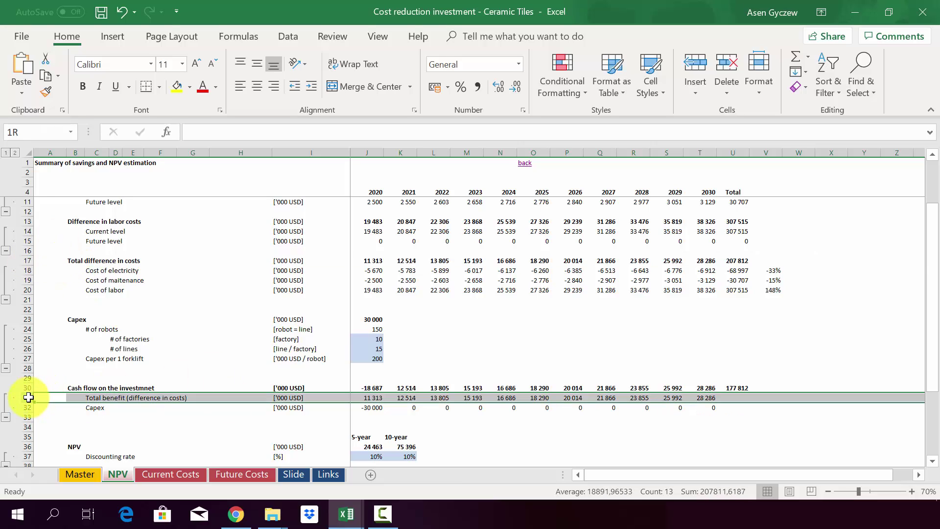
pyautogui.click(356, 398)
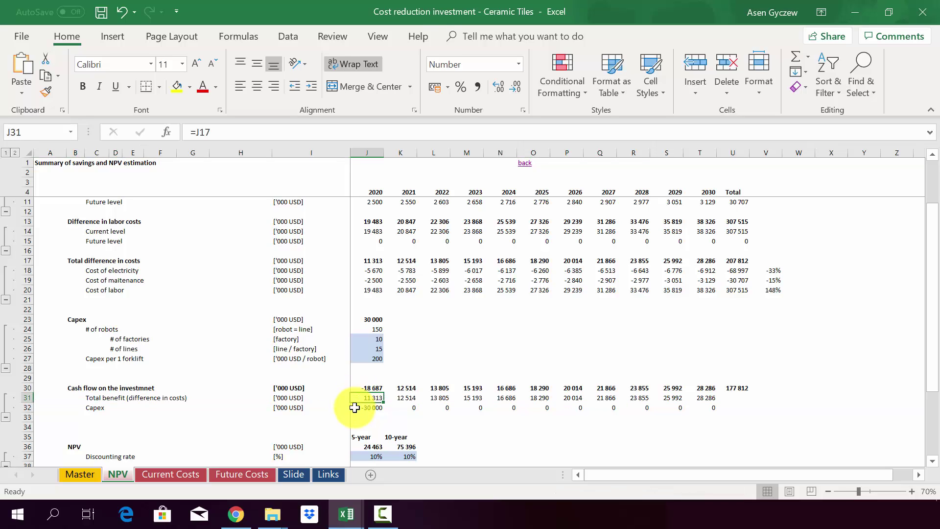
pyautogui.click(355, 407)
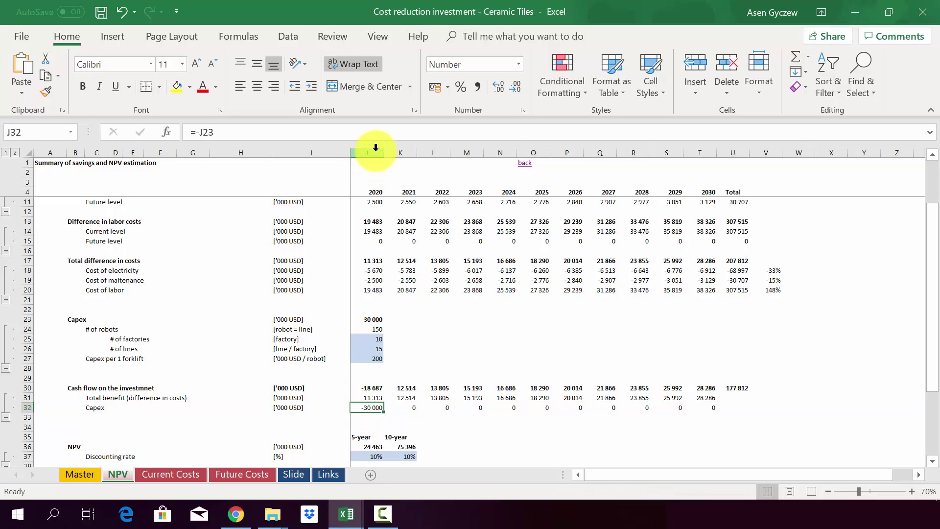
pyautogui.click(26, 387)
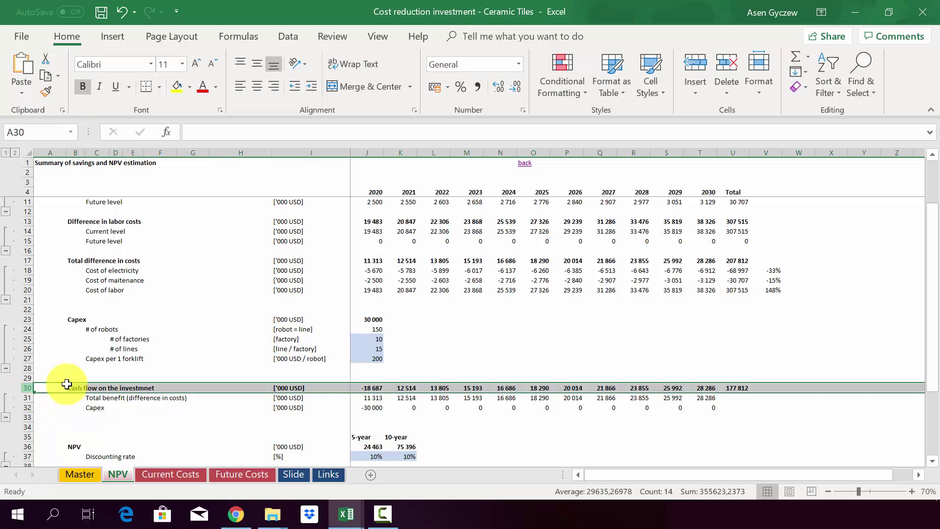
pyautogui.click(362, 387)
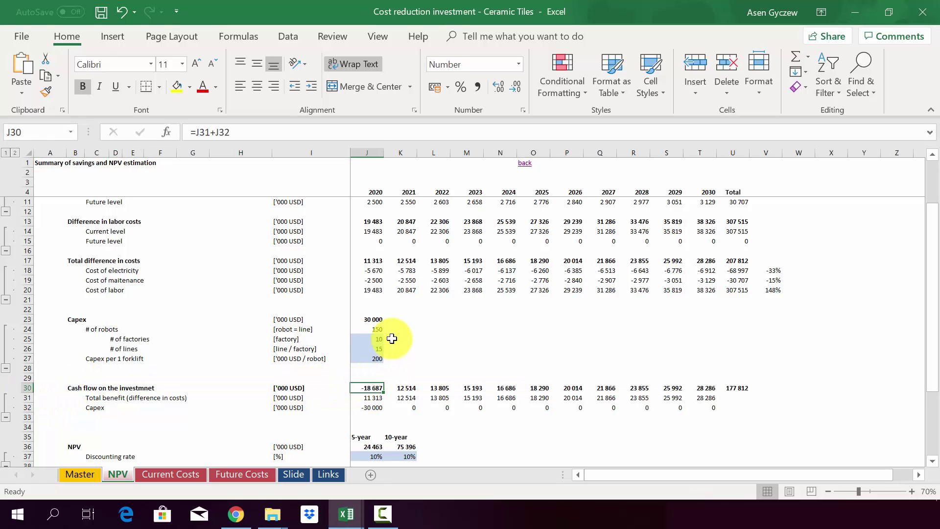
pyautogui.press('F2')
pyautogui.press('Escape')
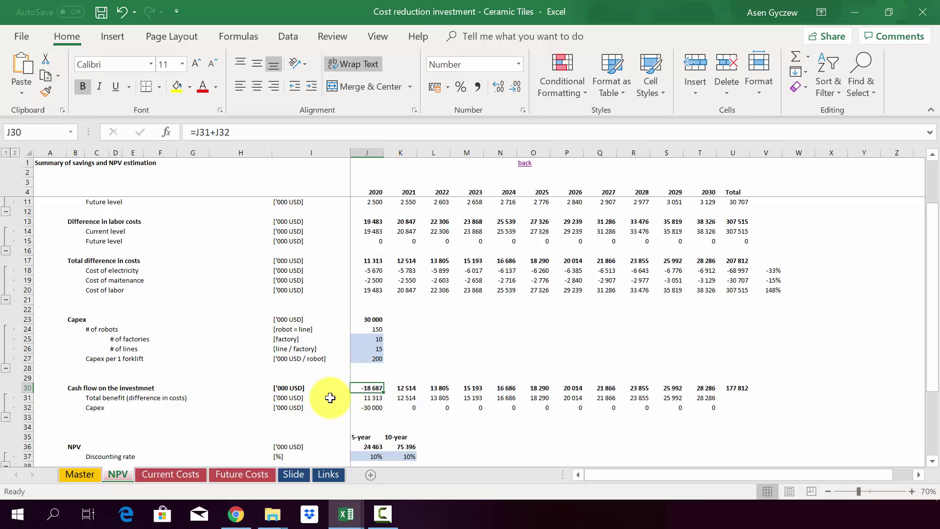
pyautogui.click(394, 388)
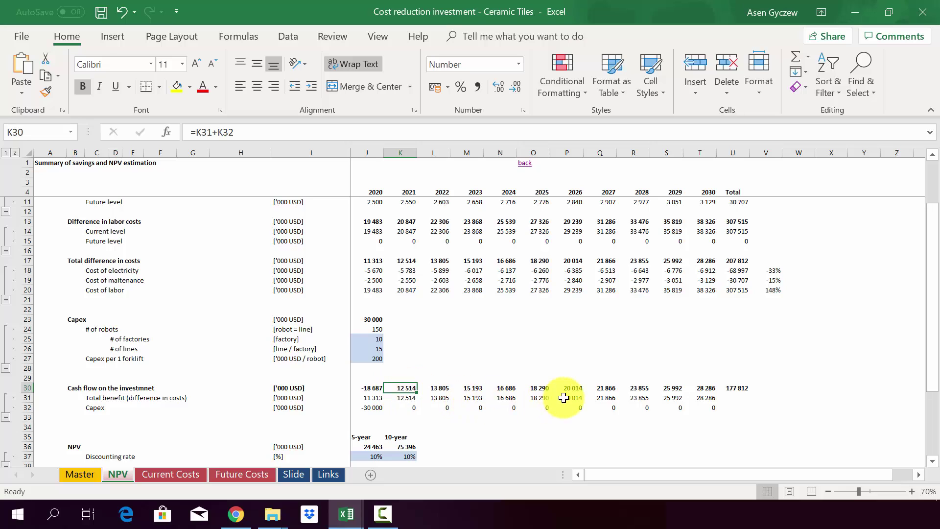
pyautogui.click(400, 152)
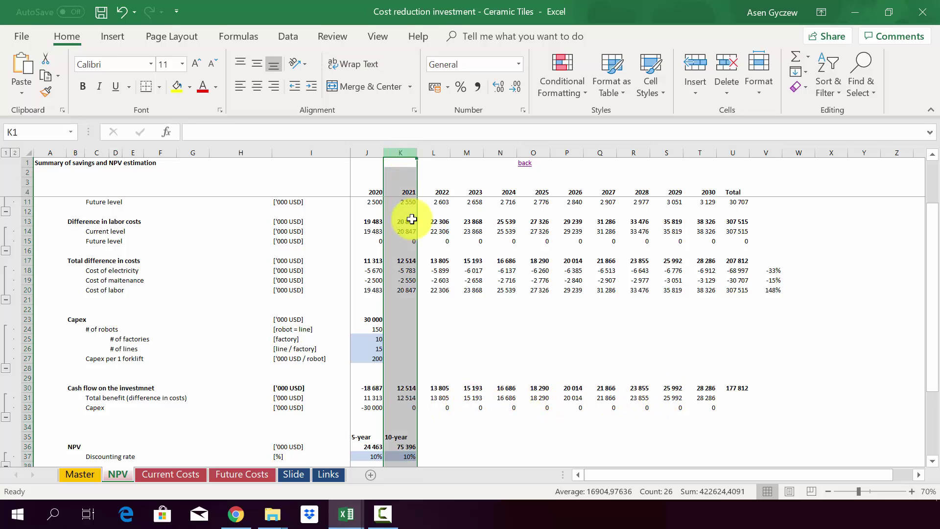
pyautogui.click(391, 388)
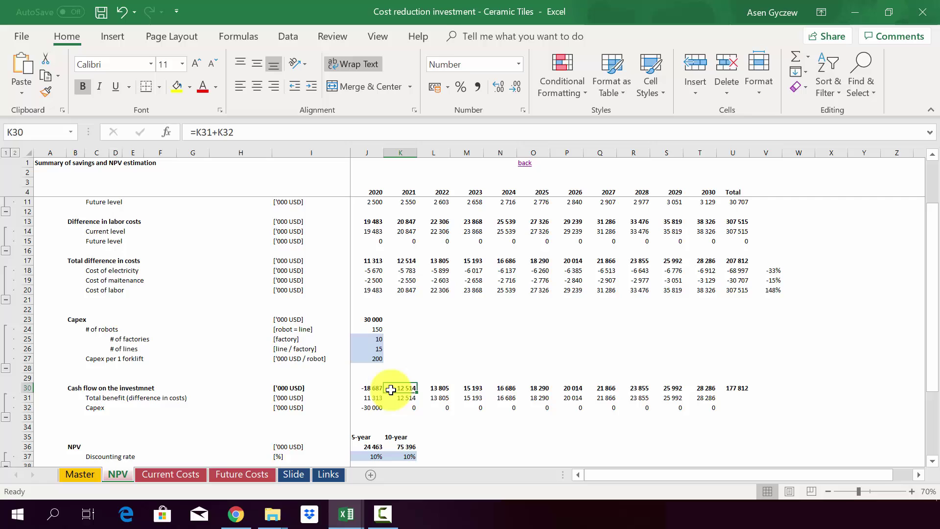
# - Inspect the 5-year and 10-year NPV formulas and their 10% discount rate
pyautogui.scroll(-2, 391, 389)
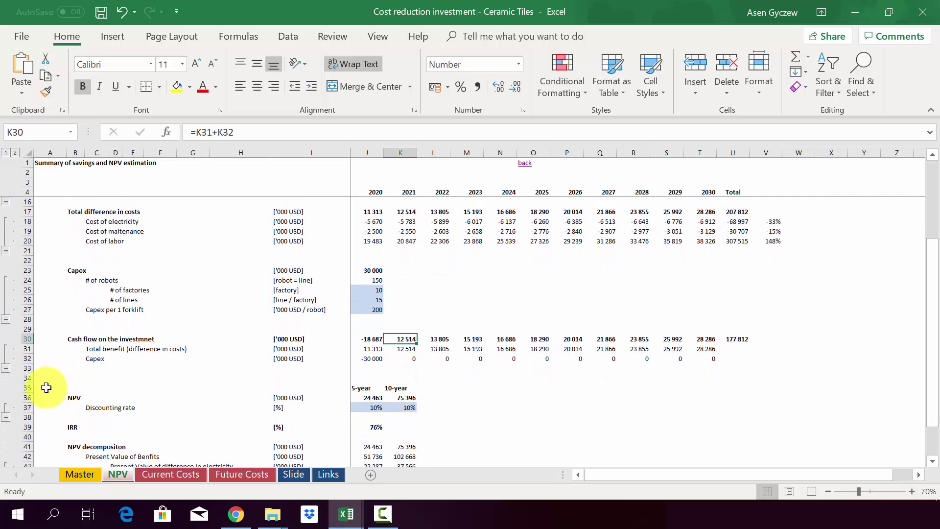
pyautogui.moveTo(29, 401); pyautogui.dragTo(30, 401)
pyautogui.click(27, 397)
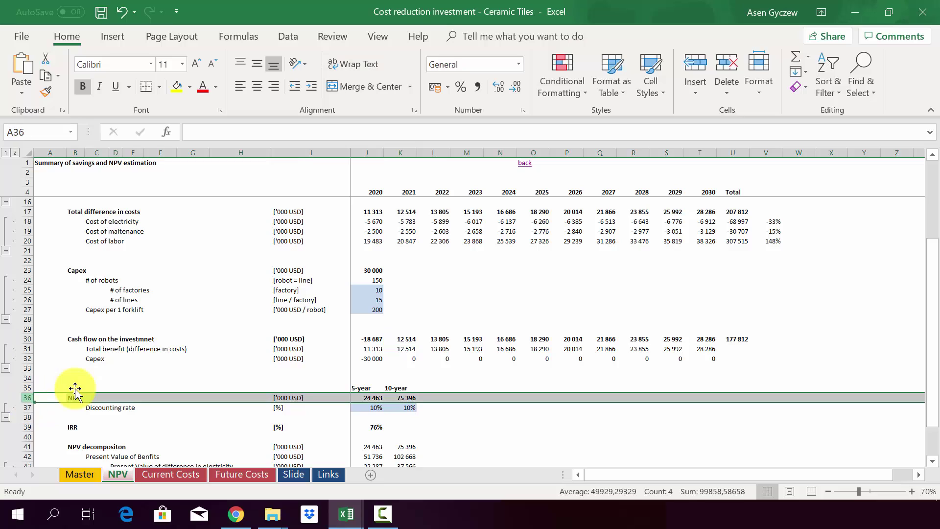
pyautogui.click(357, 397)
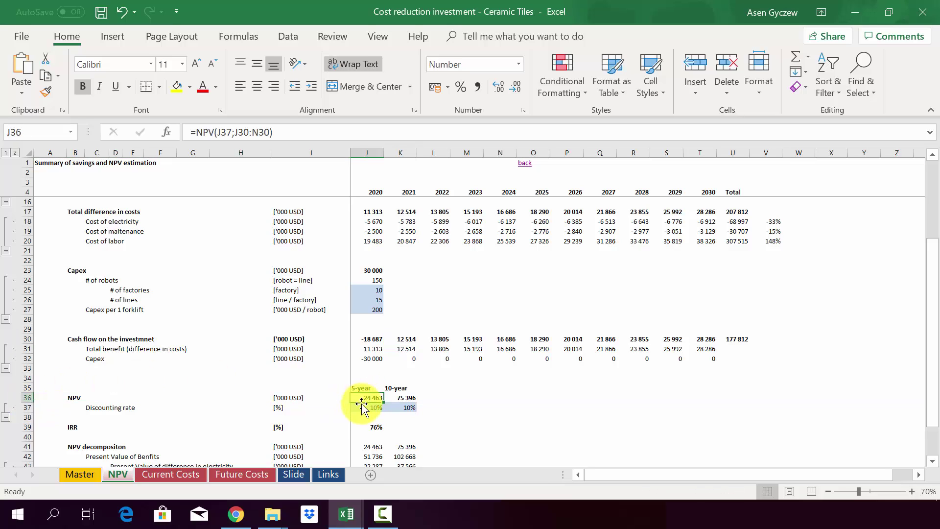
pyautogui.click(360, 406)
pyautogui.click(358, 396)
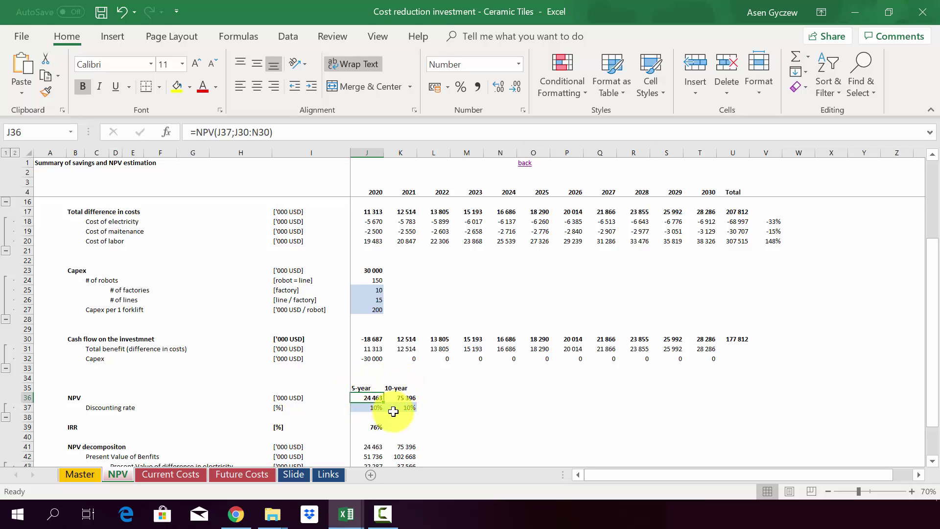
pyautogui.click(389, 399)
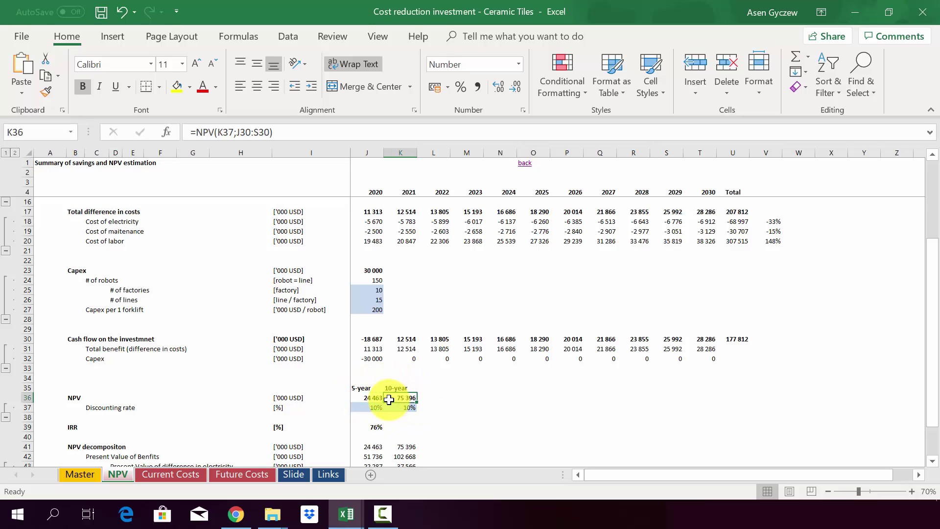
# - Check the 76% IRR against the Capex row and scroll down to the NPV decomposition
pyautogui.click(30, 426)
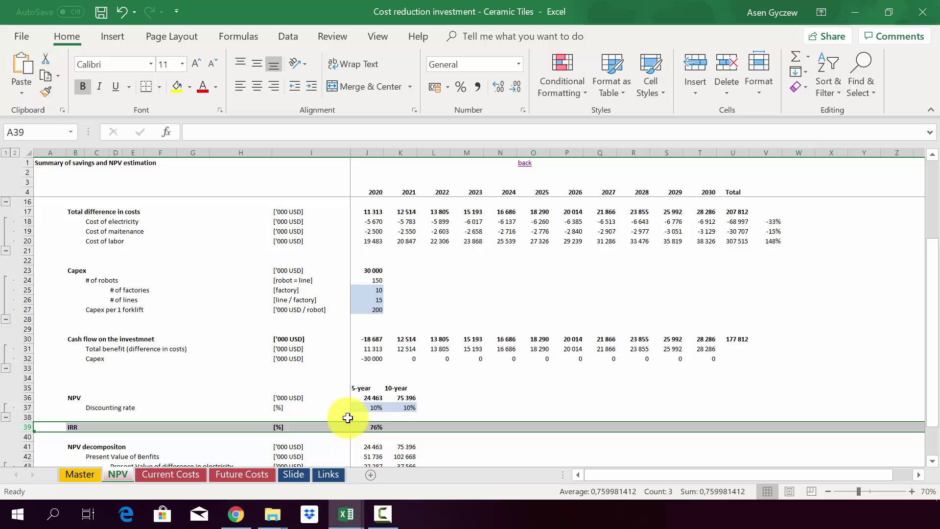
pyautogui.click(26, 270)
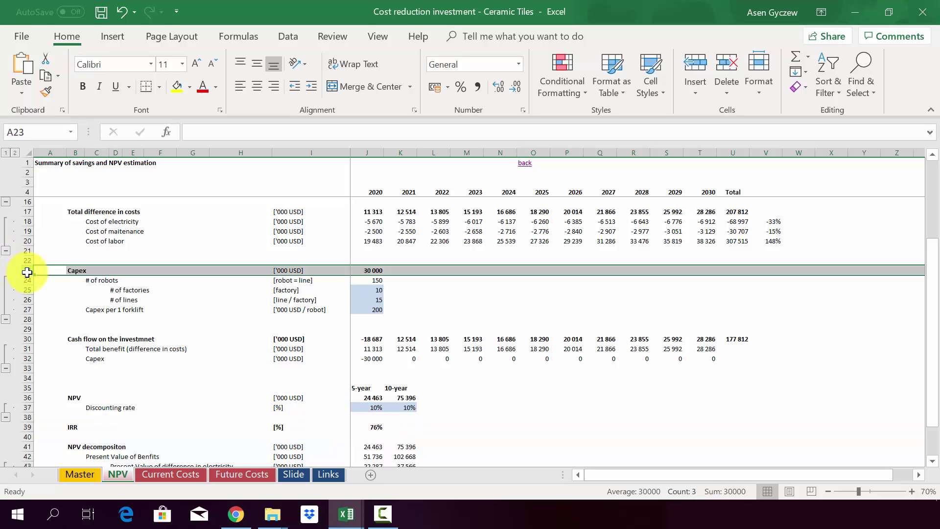
pyautogui.click(28, 427)
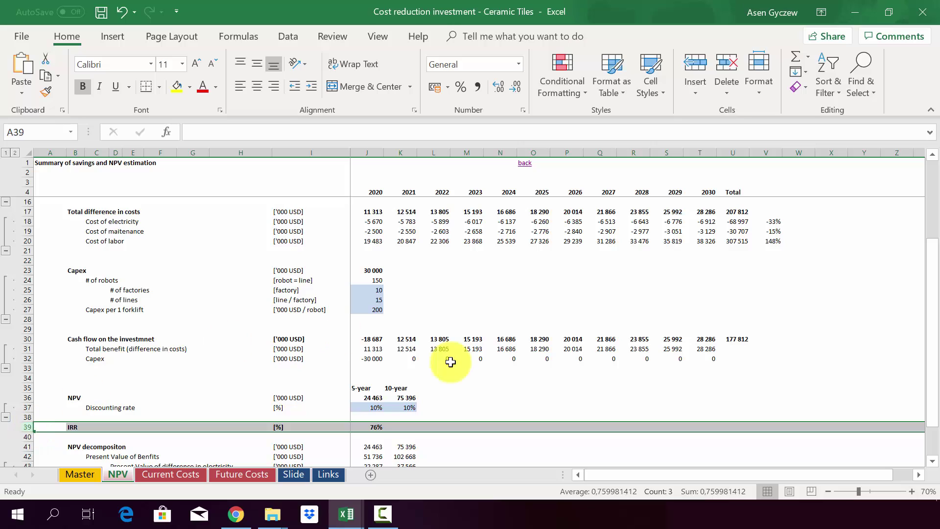
pyautogui.scroll(-2, 930, 465)
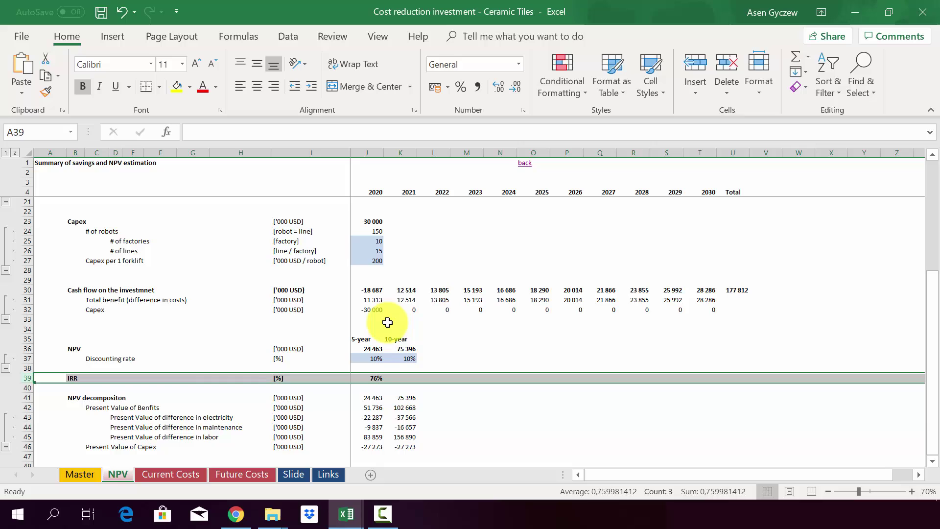
pyautogui.click(23, 397)
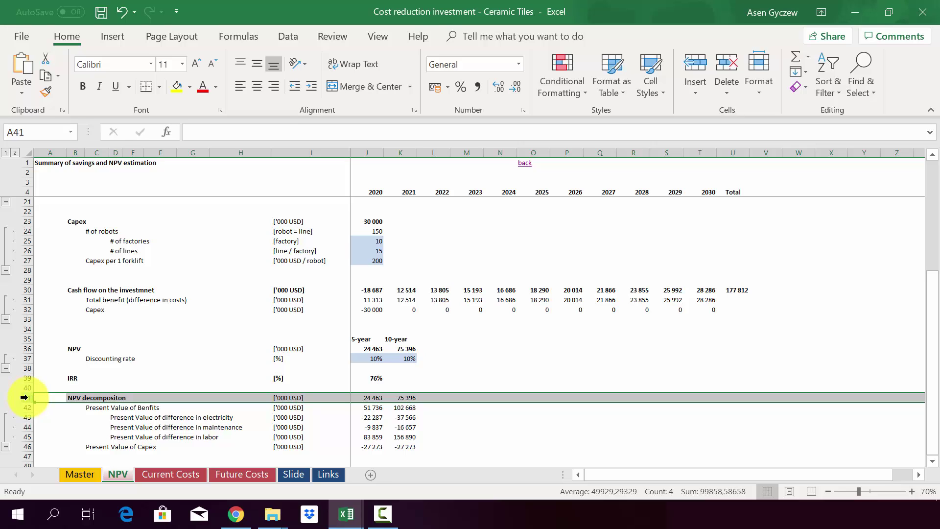
pyautogui.click(26, 406)
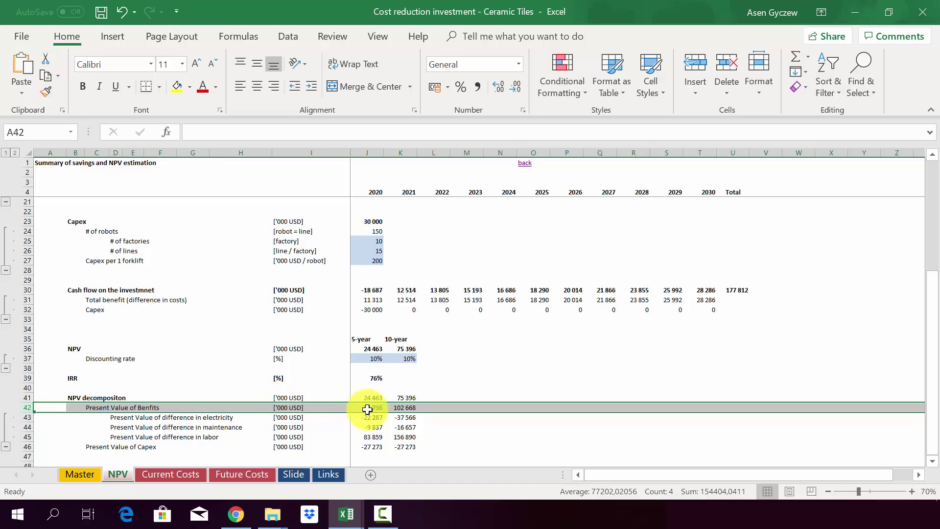
pyautogui.click(384, 408)
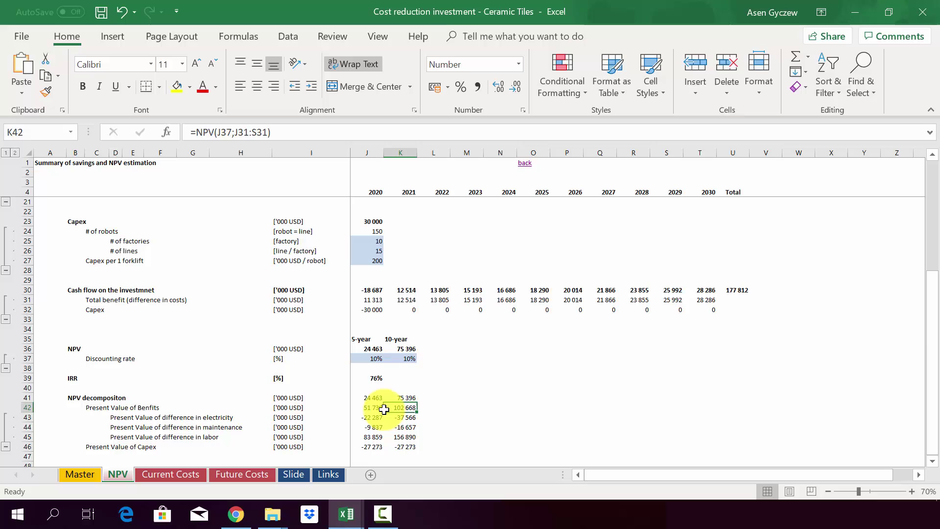
pyautogui.click(27, 436)
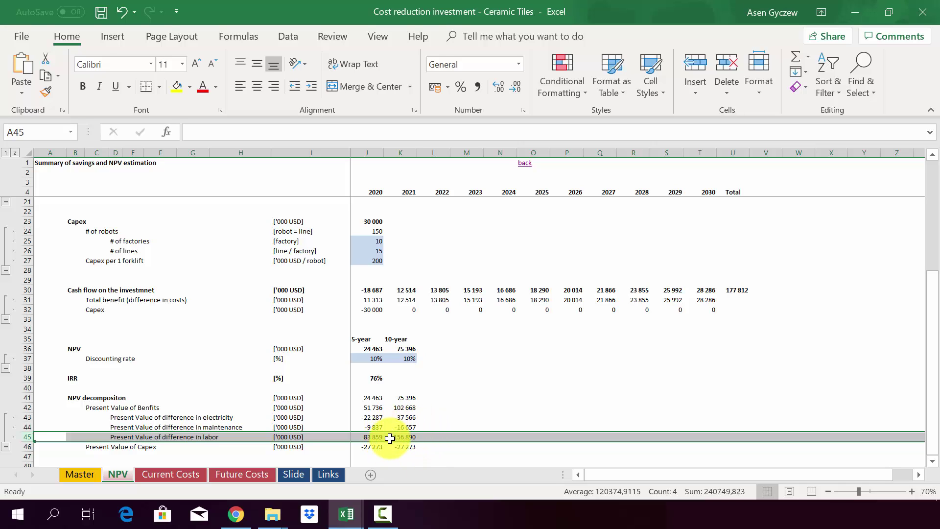
pyautogui.click(25, 426)
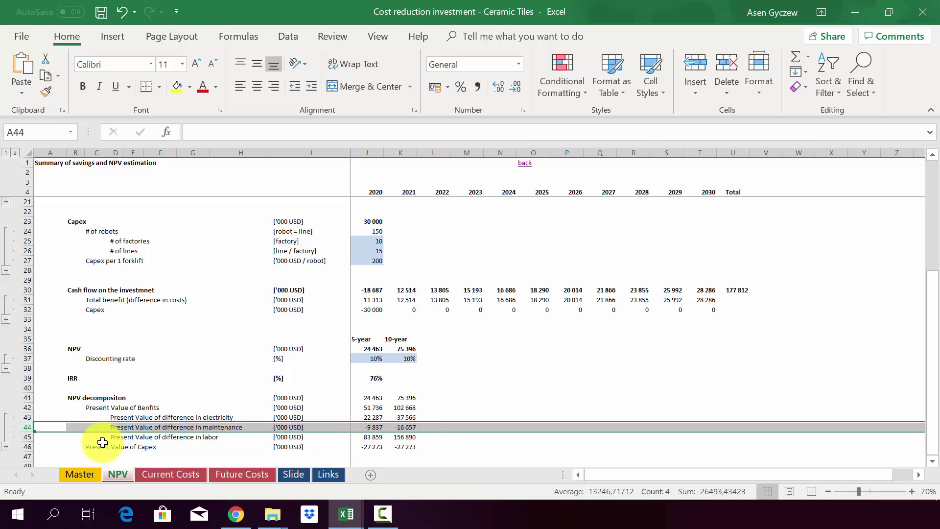
pyautogui.click(24, 417)
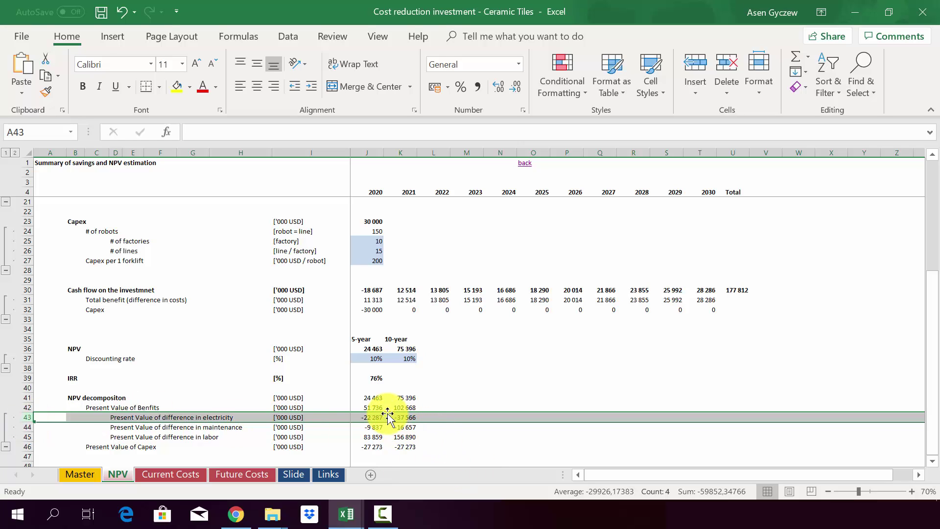
pyautogui.click(395, 408)
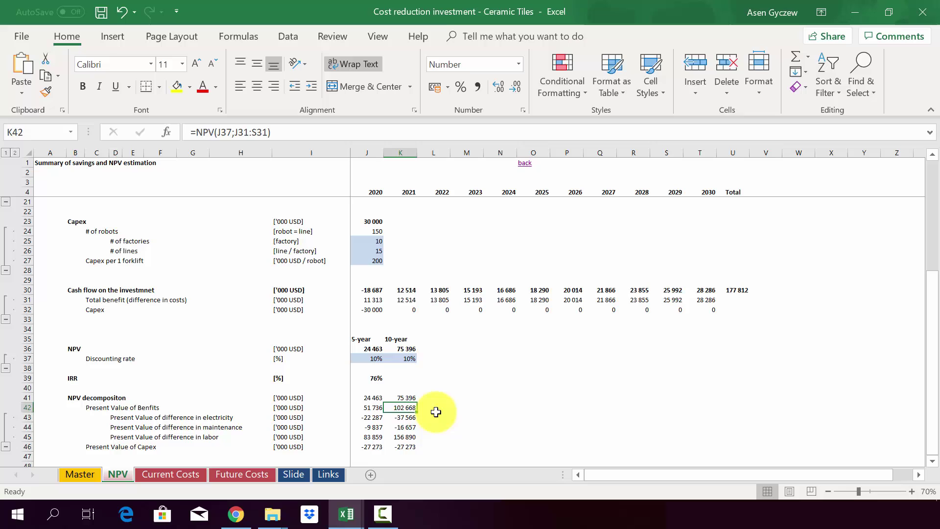
pyautogui.click(406, 153)
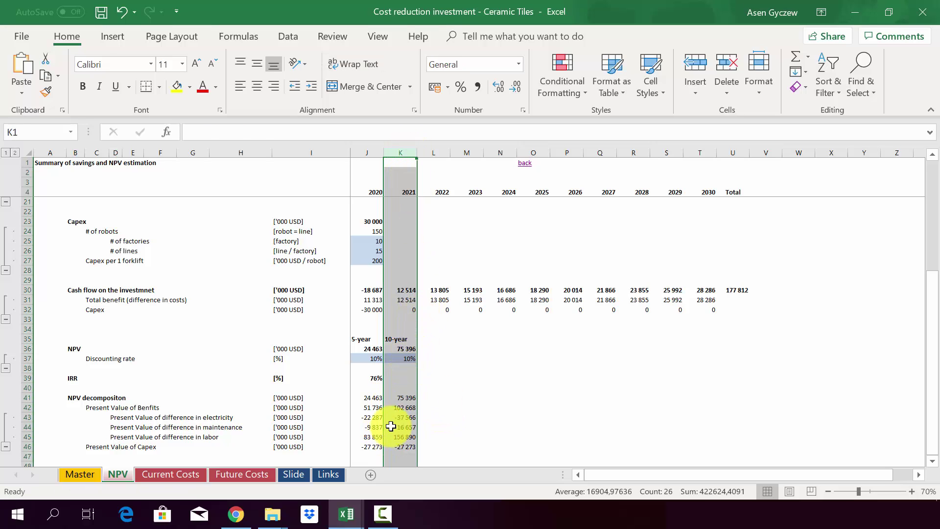
pyautogui.click(389, 410)
pyautogui.click(29, 407)
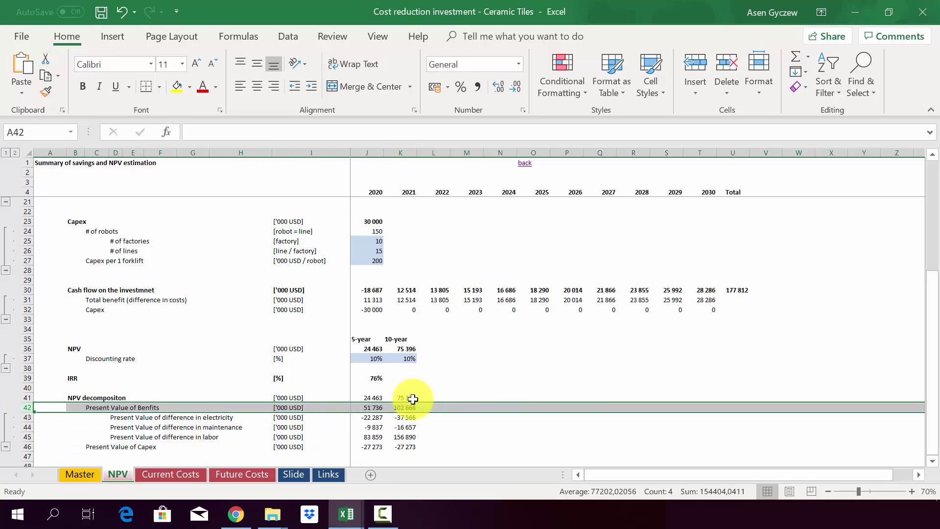
pyautogui.click(394, 407)
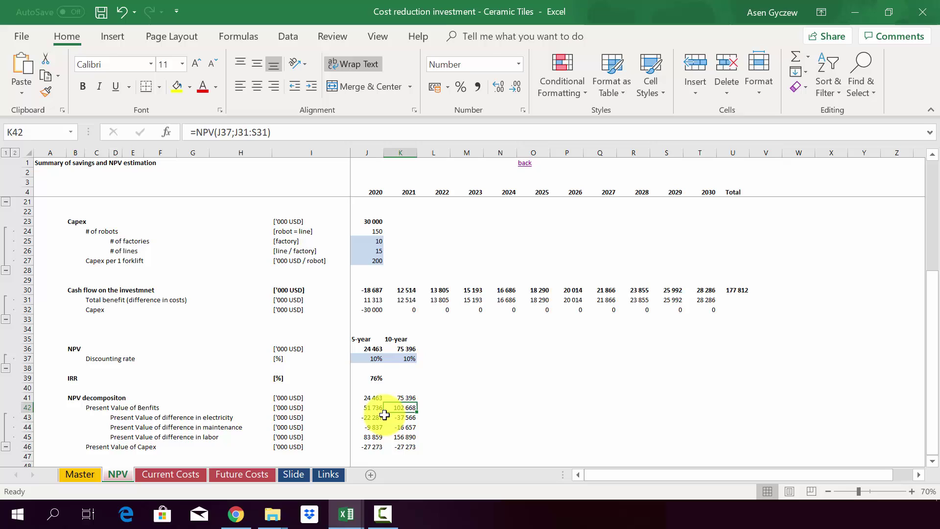
pyautogui.click(28, 446)
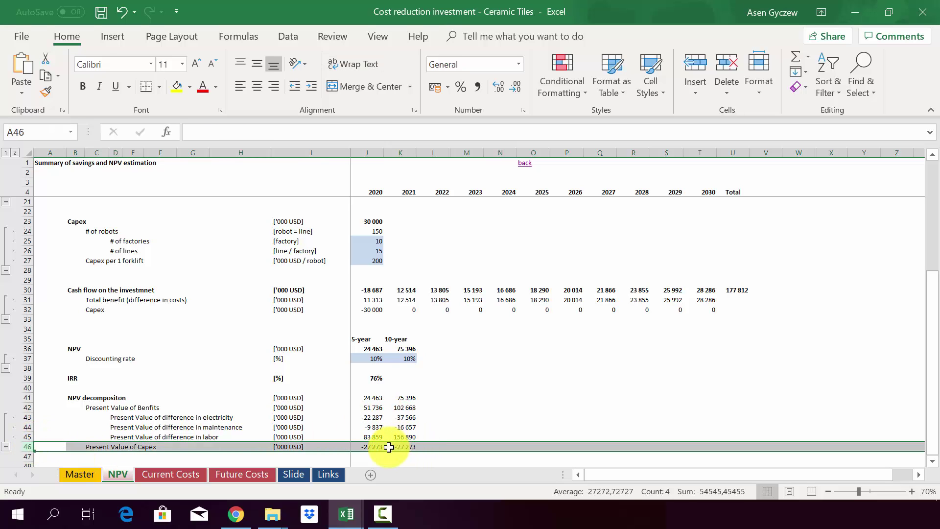
pyautogui.click(387, 447)
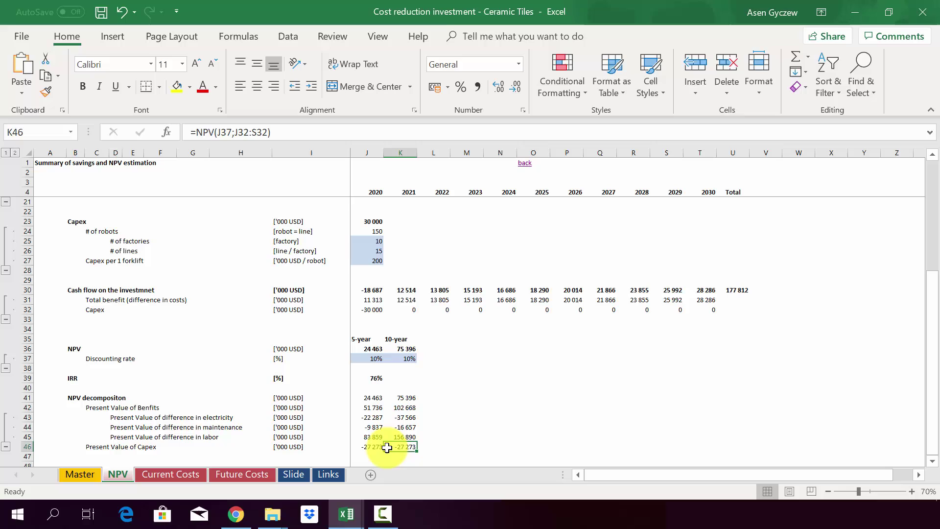
pyautogui.click(389, 398)
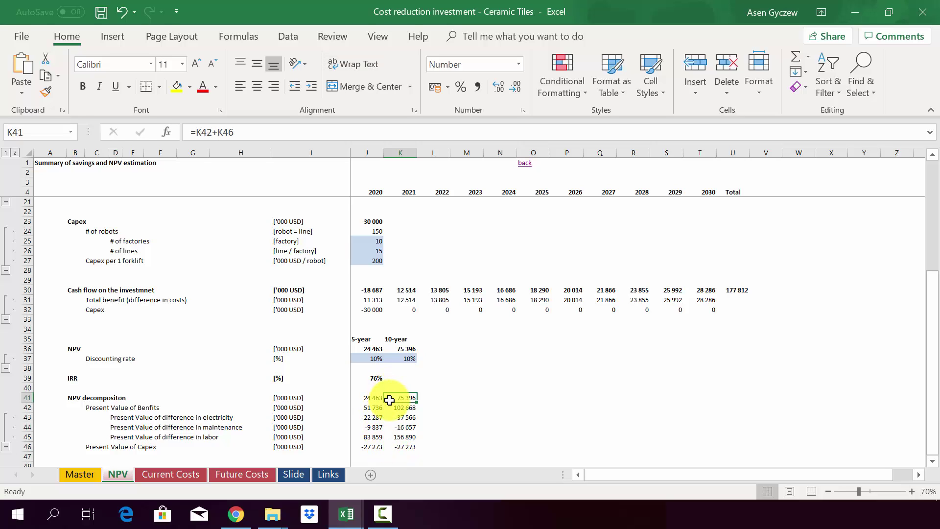
pyautogui.click(389, 349)
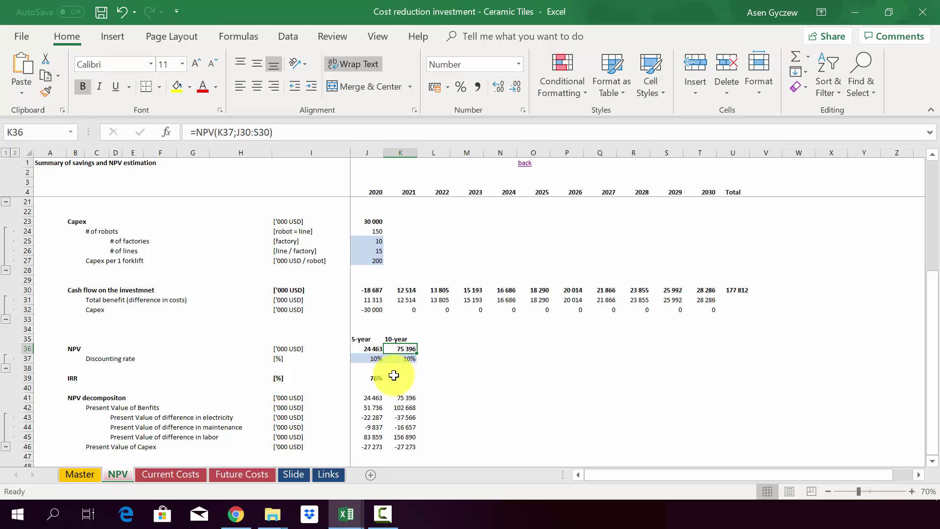
pyautogui.click(409, 368)
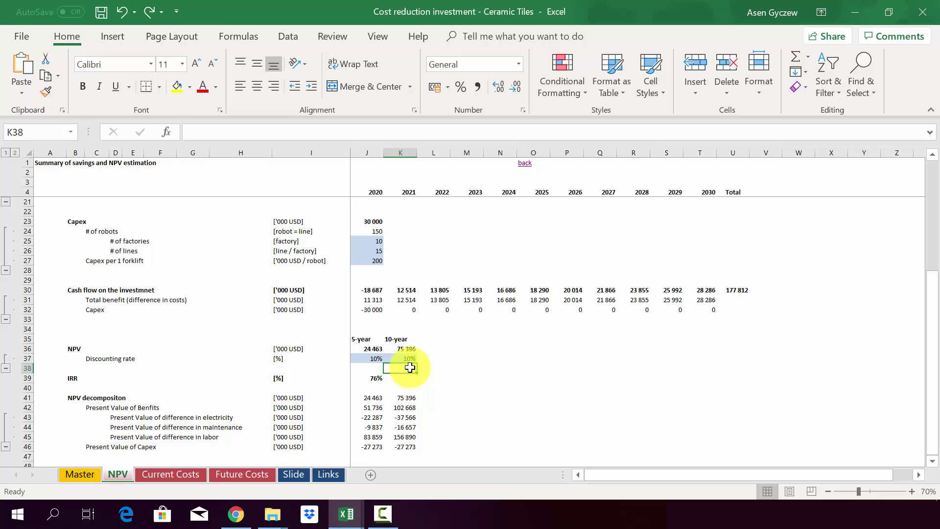
pyautogui.click(30, 397)
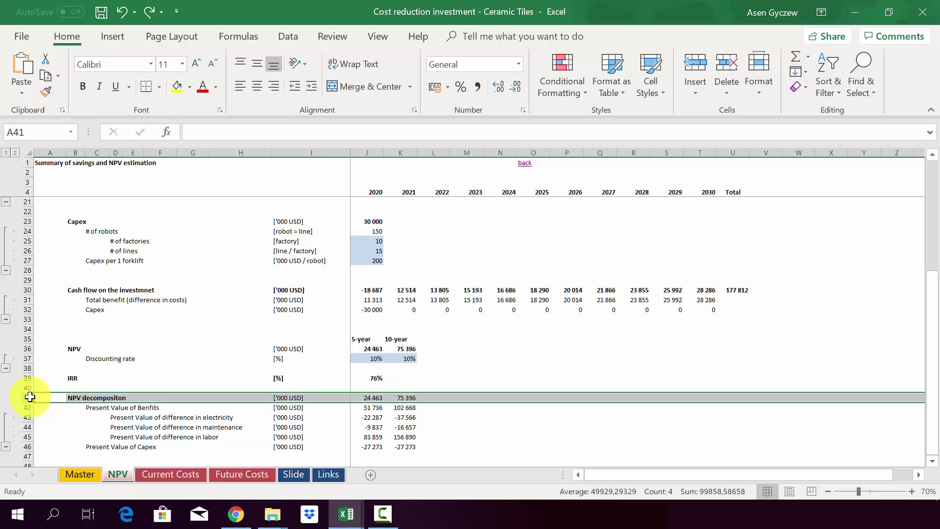